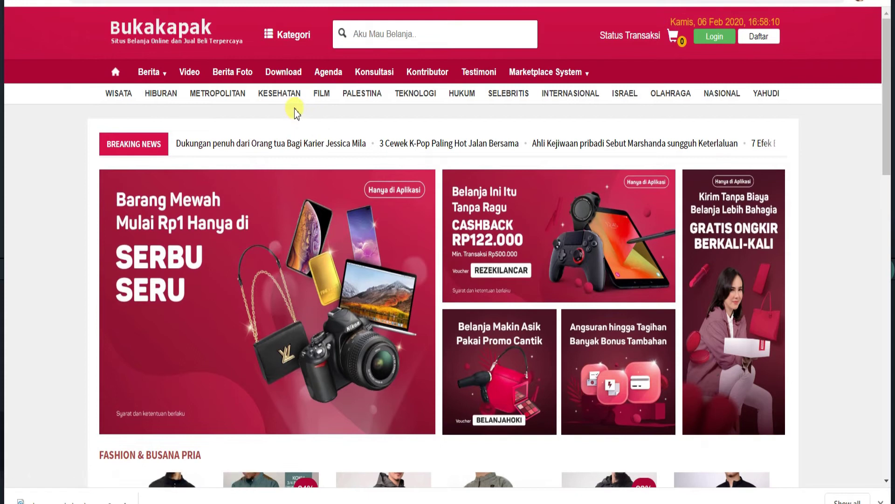
Look over the product sections on the Bukakapak storefront home page, from men's fashion to computer accessories.
{"action": "scroll", "coordinate": [262, 244], "scroll_direction": "down", "scroll_amount": 9}
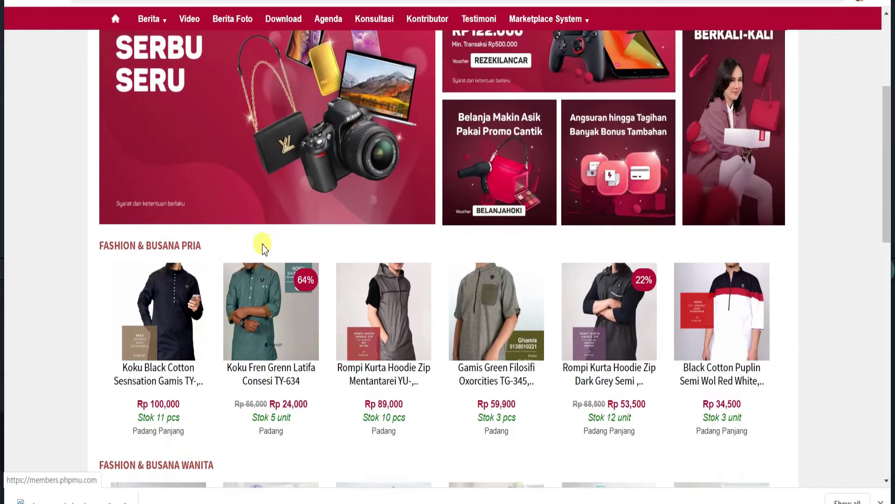
{"action": "scroll", "coordinate": [263, 247], "scroll_direction": "down", "scroll_amount": 4}
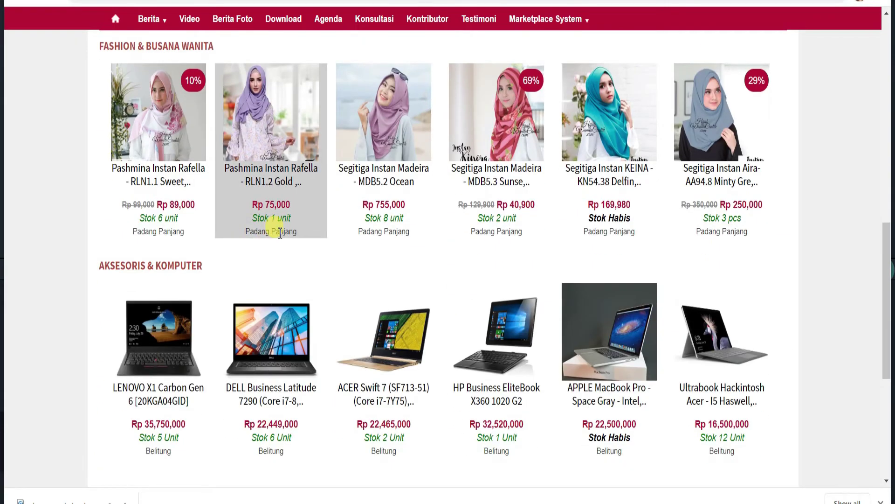
{"action": "scroll", "coordinate": [317, 193], "scroll_direction": "up", "scroll_amount": 6}
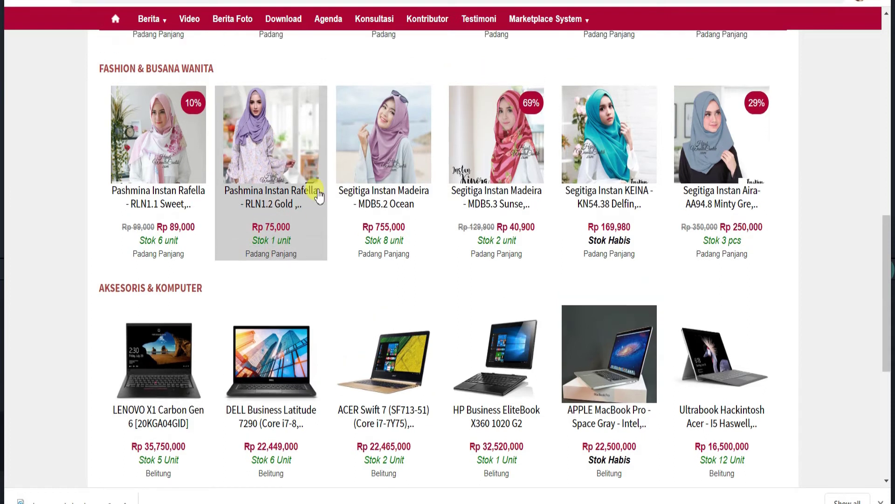
{"action": "scroll", "coordinate": [315, 187], "scroll_direction": "up", "scroll_amount": 7}
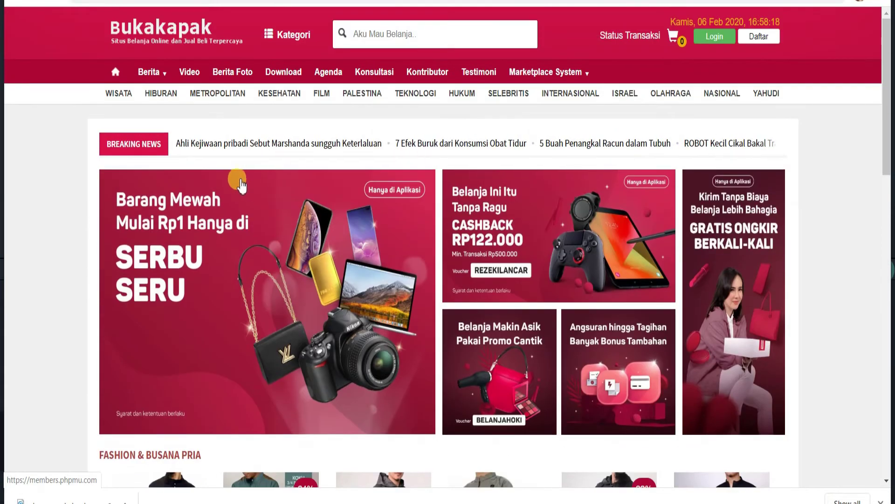
Open the METROPOLITAN news category and view its first article.
{"action": "left_click", "coordinate": [220, 96]}
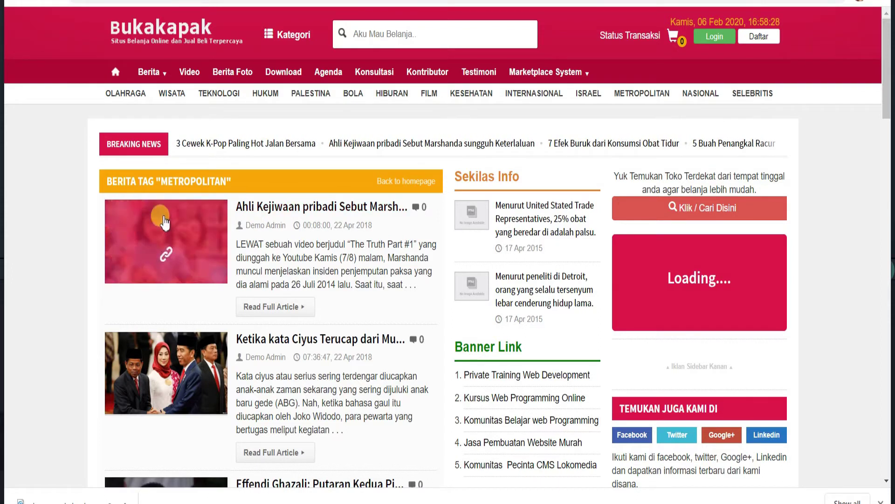
{"action": "left_click", "coordinate": [271, 217]}
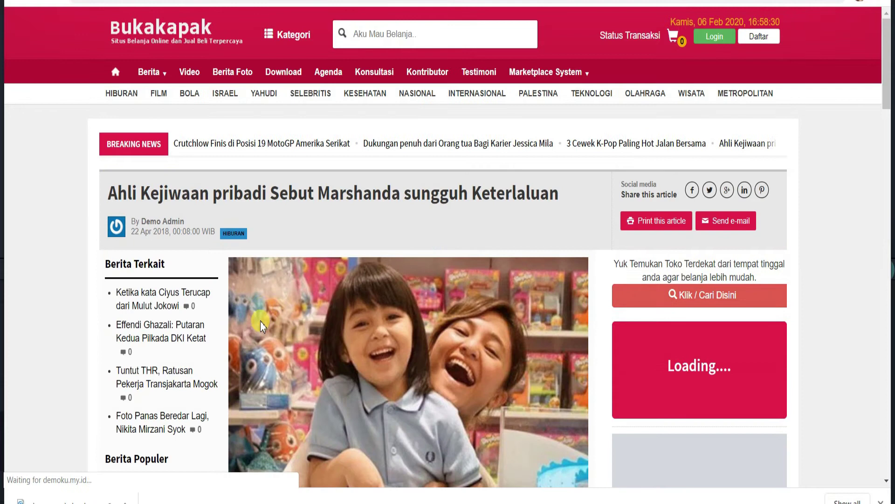
{"action": "scroll", "coordinate": [259, 246], "scroll_direction": "down", "scroll_amount": 5}
{"action": "scroll", "coordinate": [259, 246], "scroll_direction": "up", "scroll_amount": 4}
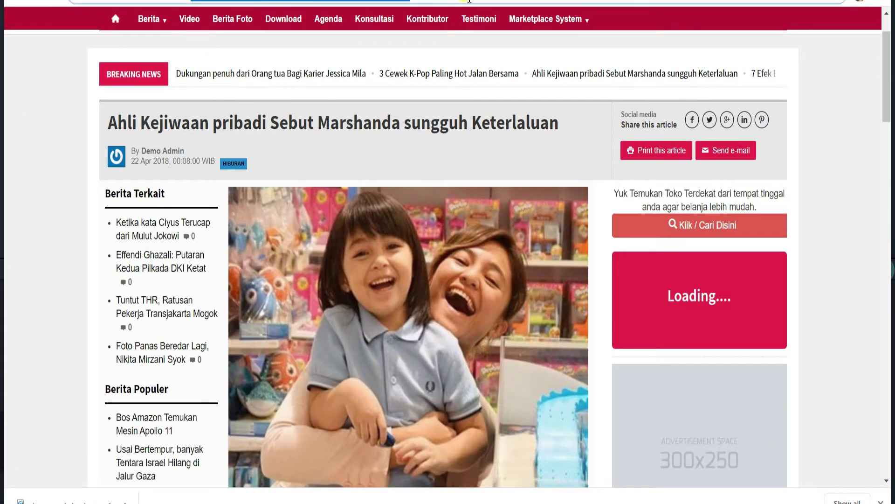
Go to the site's administrator dashboard and look over its application shortcuts and modules.
{"action": "left_click", "coordinate": [494, 3]}
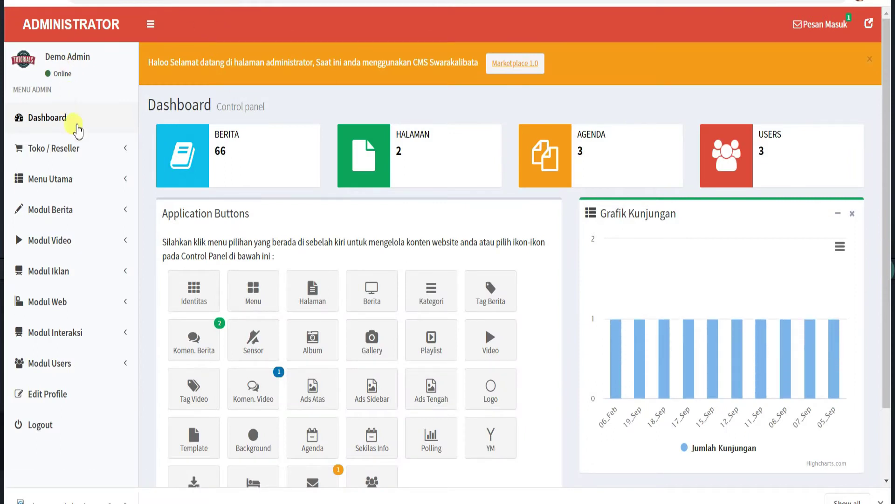
{"action": "left_click", "coordinate": [72, 119]}
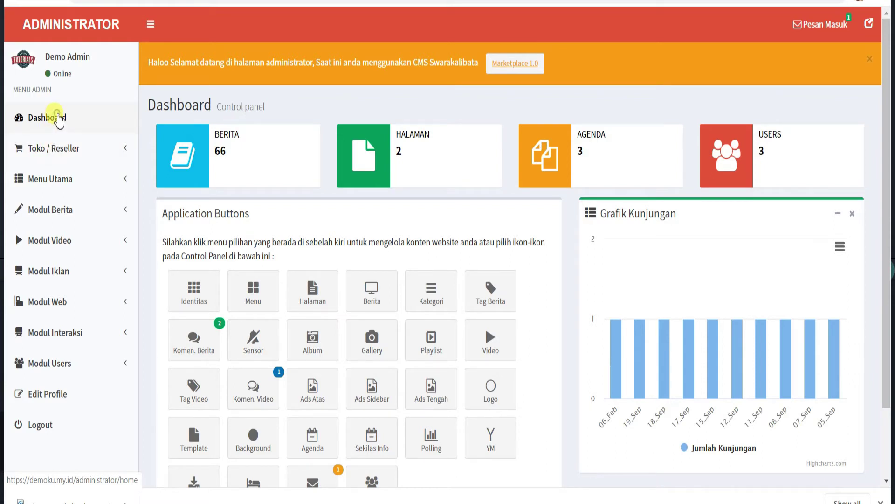
{"action": "left_click", "coordinate": [58, 120]}
{"action": "scroll", "coordinate": [58, 187], "scroll_direction": "down", "scroll_amount": 3}
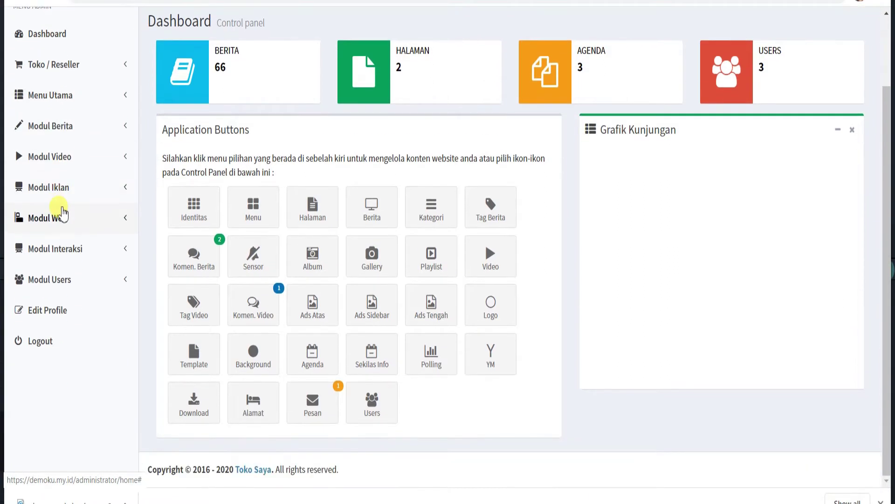
{"action": "scroll", "coordinate": [62, 214], "scroll_direction": "up", "scroll_amount": 3}
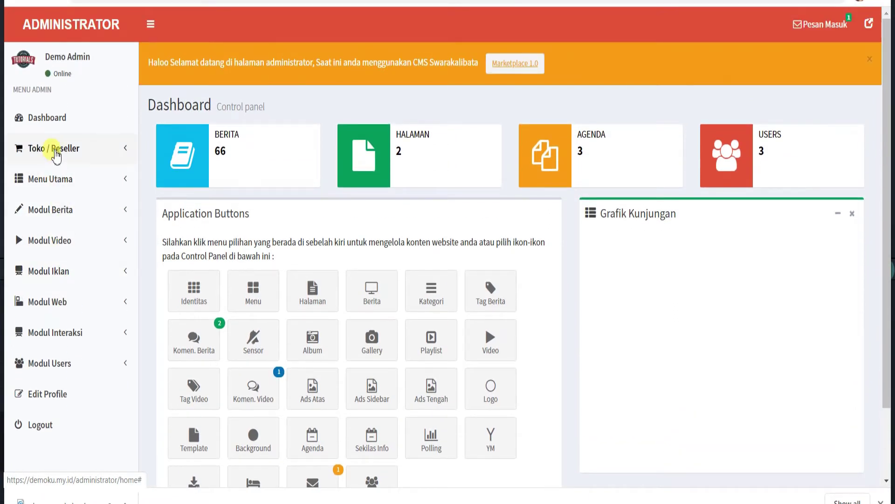
View the Toko / Reseller entries and open the Identitas Website settings page.
{"action": "left_click", "coordinate": [56, 150]}
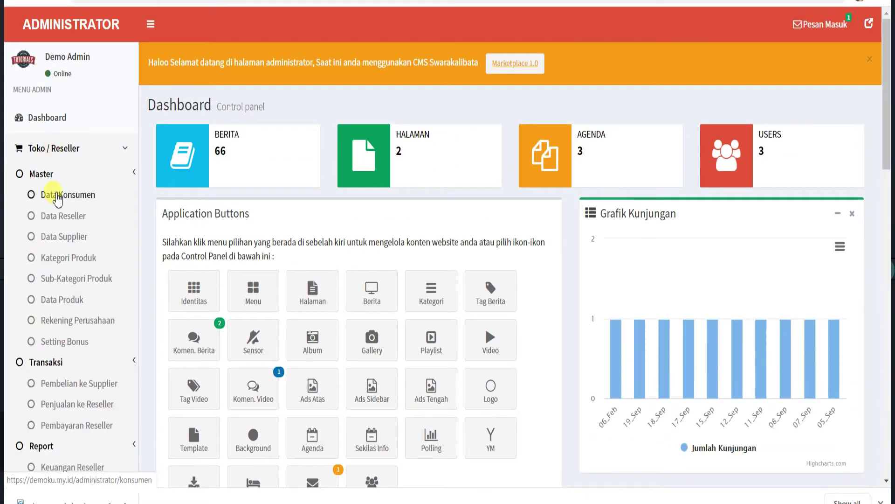
{"action": "scroll", "coordinate": [46, 326], "scroll_direction": "down", "scroll_amount": 6}
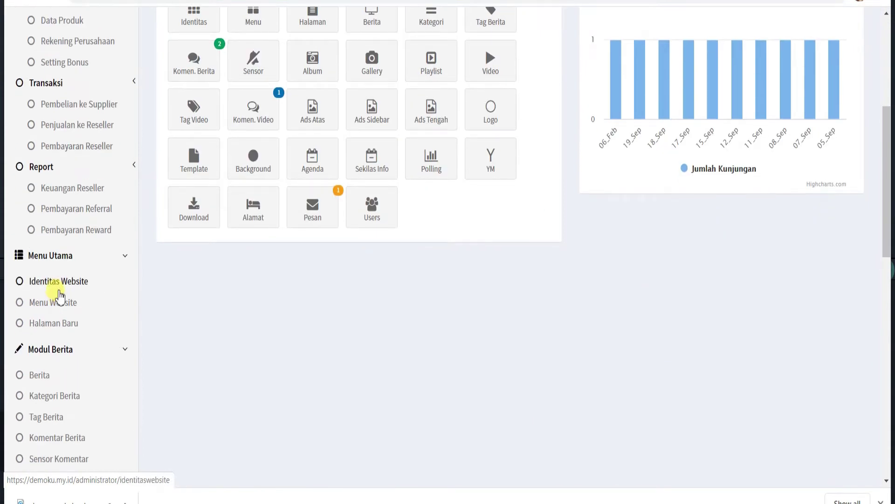
{"action": "left_click", "coordinate": [59, 289]}
{"action": "scroll", "coordinate": [60, 348], "scroll_direction": "down", "scroll_amount": 3}
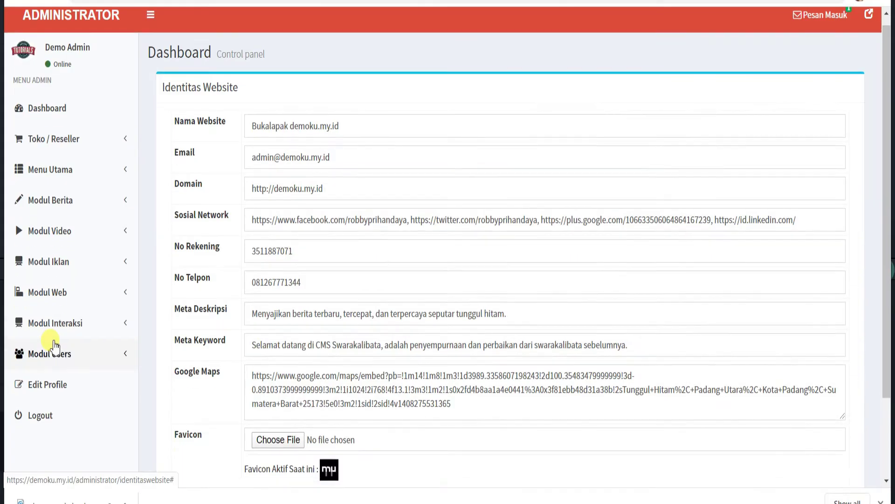
{"action": "scroll", "coordinate": [59, 334], "scroll_direction": "up", "scroll_amount": 3}
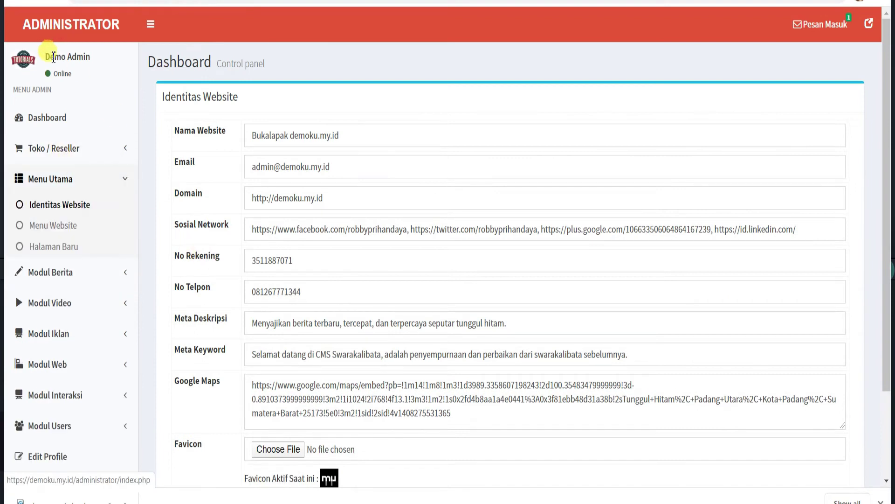
Return to the admin dashboard and examine the entries under Modul Web, Modul Iklan, Modul Berita and Modul Users.
{"action": "left_click", "coordinate": [57, 33]}
{"action": "left_click", "coordinate": [50, 120]}
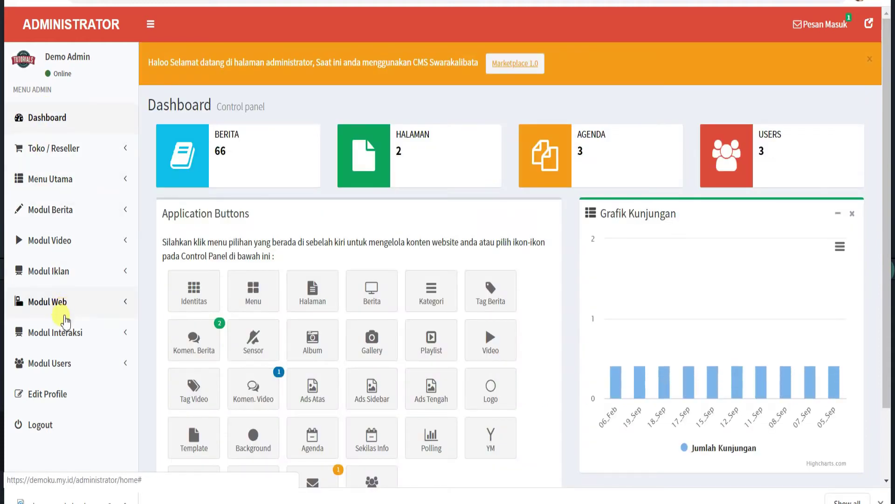
{"action": "left_click", "coordinate": [50, 304]}
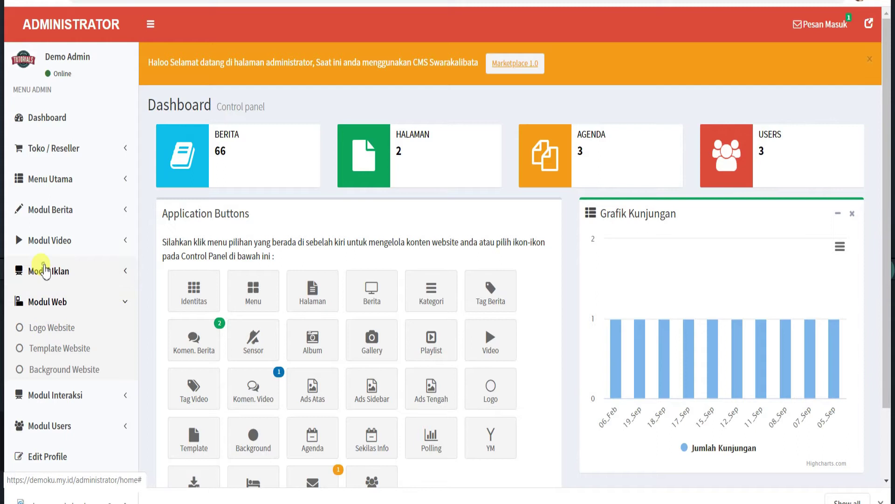
{"action": "left_click", "coordinate": [42, 269]}
{"action": "left_click", "coordinate": [52, 209]}
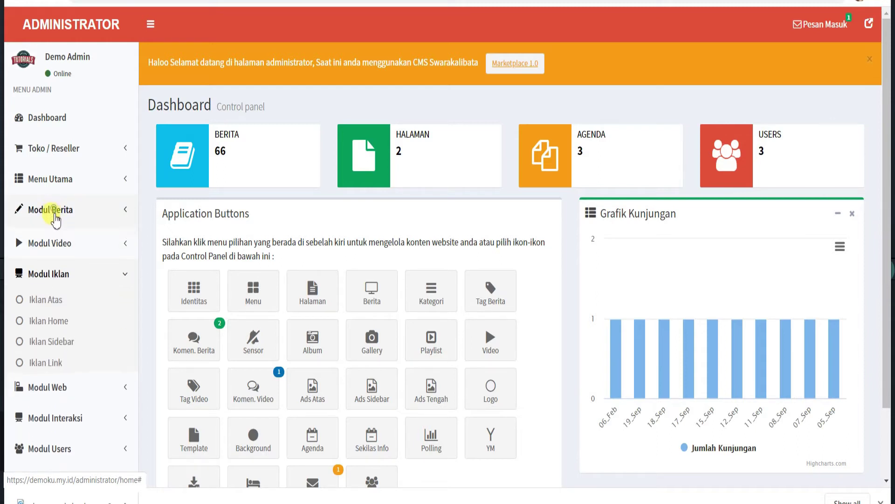
{"action": "scroll", "coordinate": [40, 355], "scroll_direction": "down", "scroll_amount": 3}
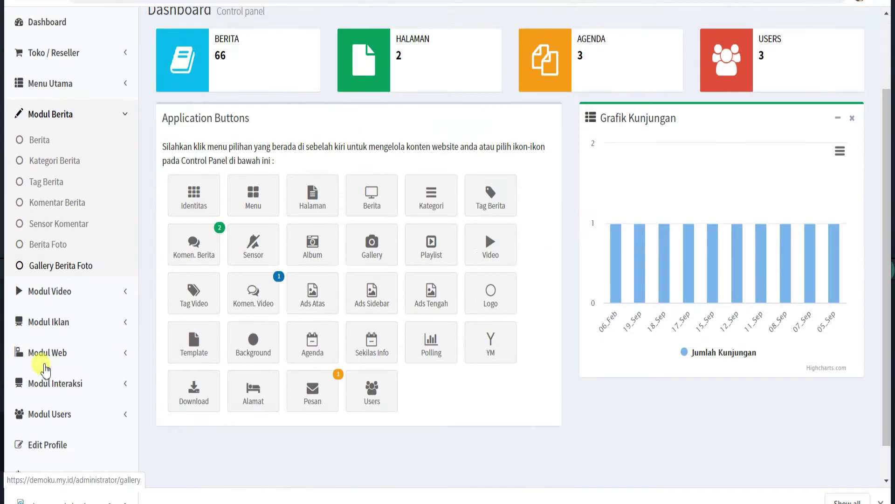
{"action": "left_click", "coordinate": [47, 377]}
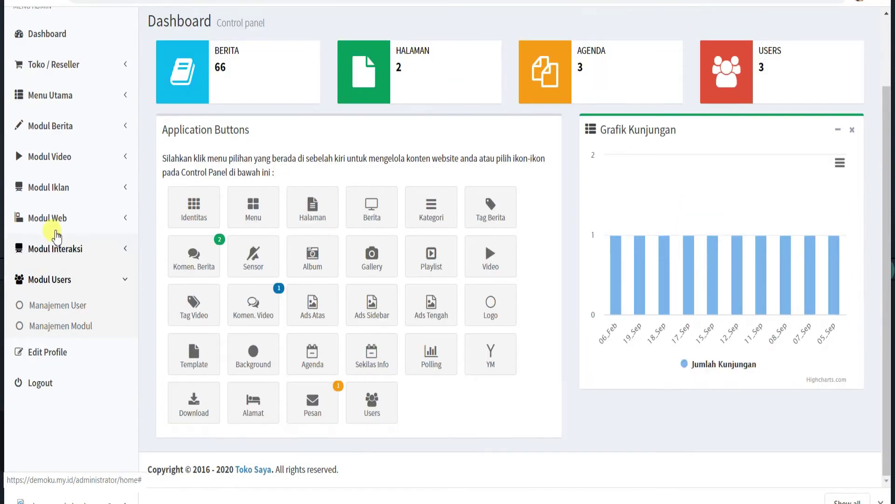
{"action": "scroll", "coordinate": [485, 326], "scroll_direction": "up", "scroll_amount": 2}
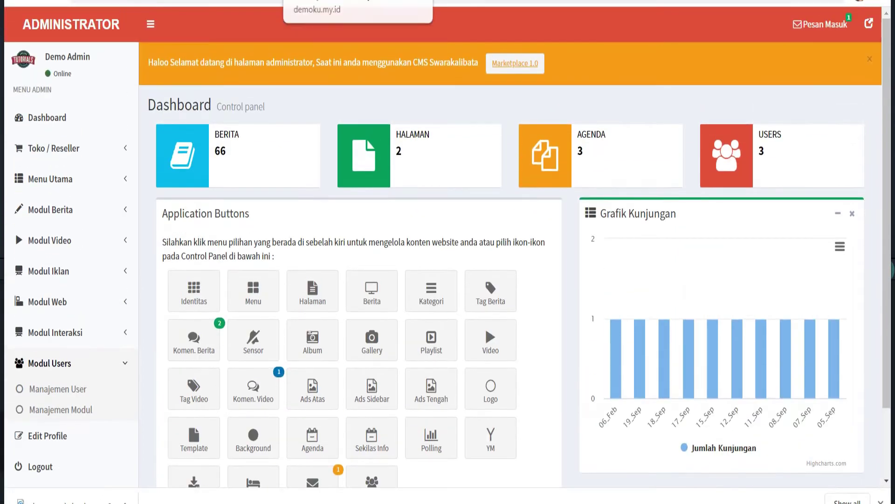
Return to the storefront and view the ACER Swift 7 (SF713-51) product page under Aksesoris & Komputer.
{"action": "left_click", "coordinate": [354, 3]}
{"action": "scroll", "coordinate": [311, 201], "scroll_direction": "down", "scroll_amount": 6}
{"action": "scroll", "coordinate": [310, 201], "scroll_direction": "down", "scroll_amount": 10}
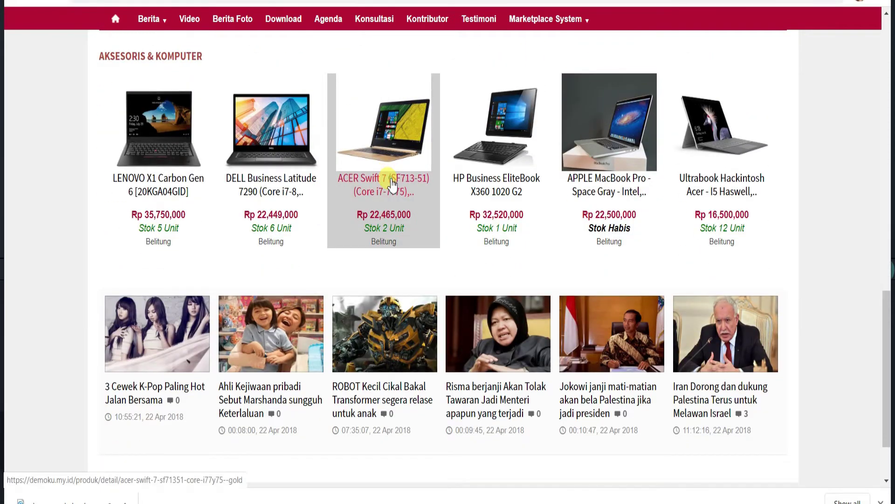
{"action": "left_click", "coordinate": [391, 180]}
{"action": "scroll", "coordinate": [373, 154], "scroll_direction": "down", "scroll_amount": 9}
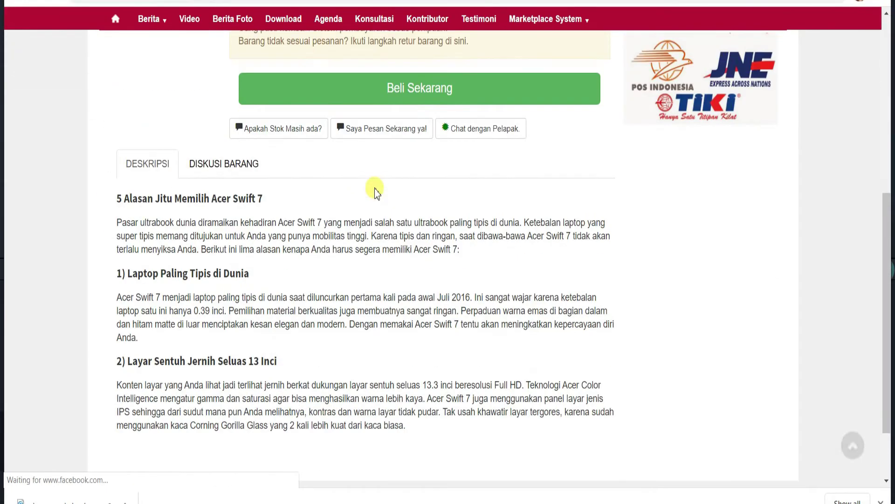
Check the laptop's Diskusi Barang comment section and return to its description.
{"action": "scroll", "coordinate": [373, 198], "scroll_direction": "up", "scroll_amount": 5}
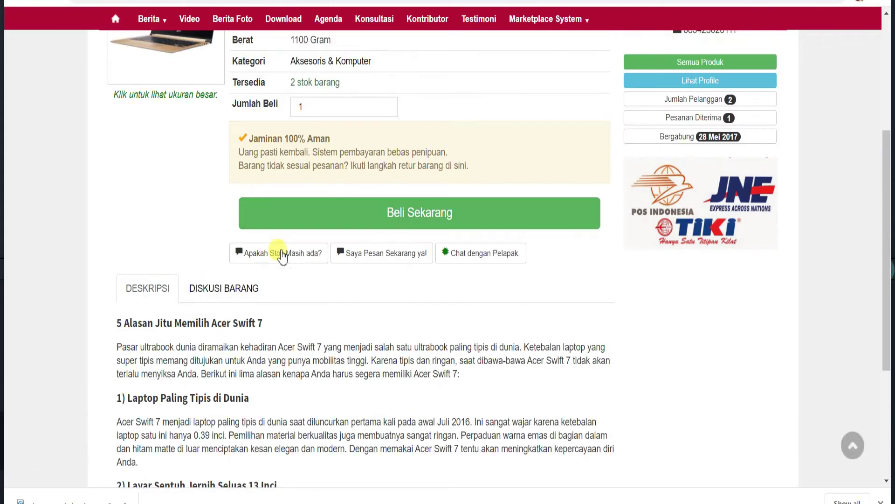
{"action": "left_click", "coordinate": [235, 287]}
{"action": "scroll", "coordinate": [325, 307], "scroll_direction": "down", "scroll_amount": 1}
{"action": "scroll", "coordinate": [325, 307], "scroll_direction": "down", "scroll_amount": 2}
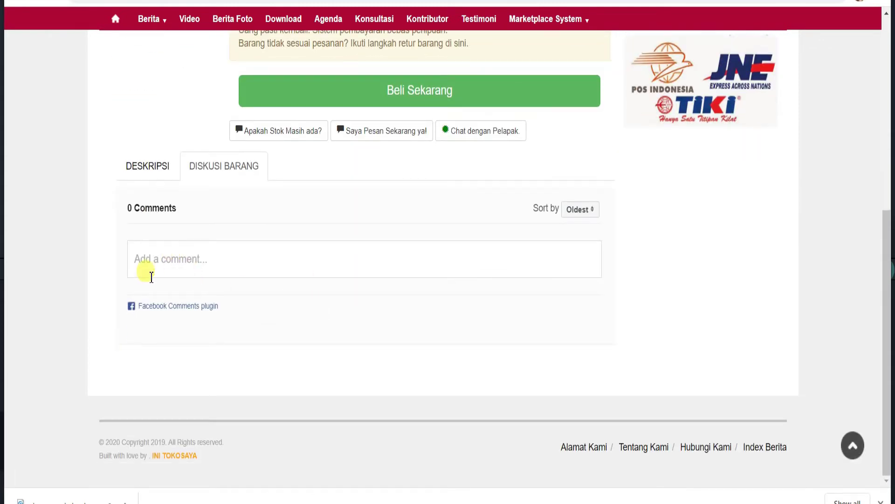
{"action": "left_click", "coordinate": [139, 177]}
{"action": "scroll", "coordinate": [326, 209], "scroll_direction": "up", "scroll_amount": 10}
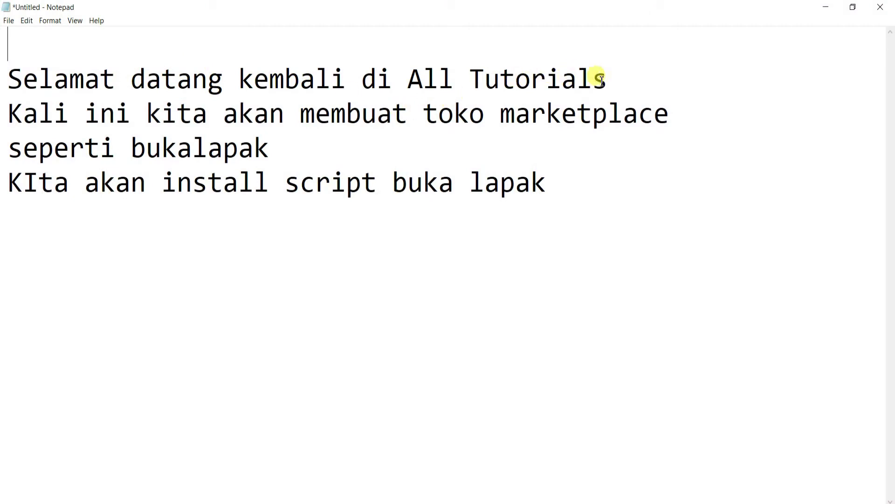
Switch to Notepad and highlight the welcome line and the marketplace introduction lines one after another.
{"action": "left_click_drag", "start_coordinate": [601, 79], "coordinate": [7, 78]}
{"action": "left_click_drag", "start_coordinate": [685, 120], "coordinate": [7, 116]}
{"action": "left_click_drag", "start_coordinate": [321, 155], "coordinate": [7, 174]}
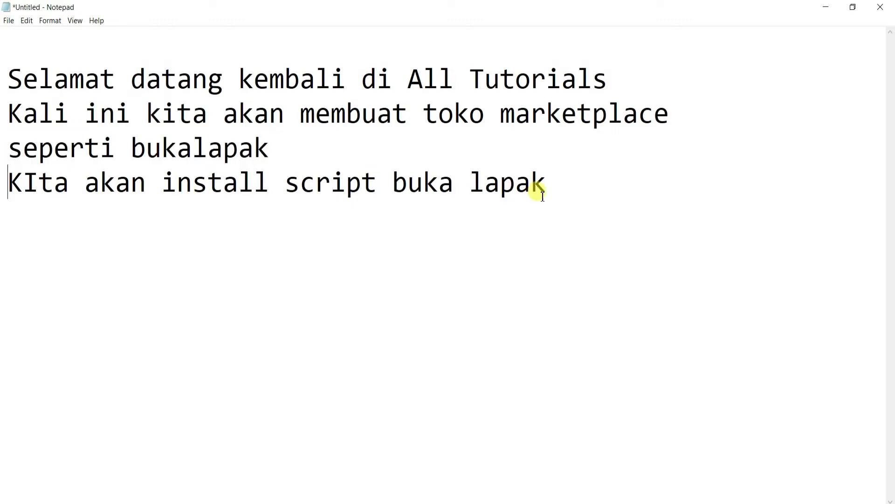
Replace all the introduction text with four lines: "Langkap pertama", "adalah upload filenya ke cpanel", "Yuk ikuti pelan pelan ..." and "seperti biasa..".
{"action": "left_click_drag", "start_coordinate": [589, 194], "coordinate": [7, 79]}
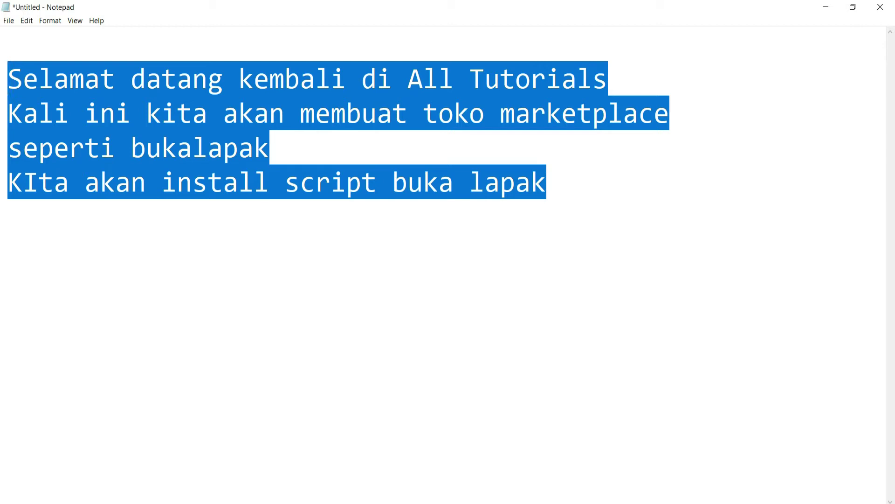
{"action": "type", "text": "Langkap pertama"}
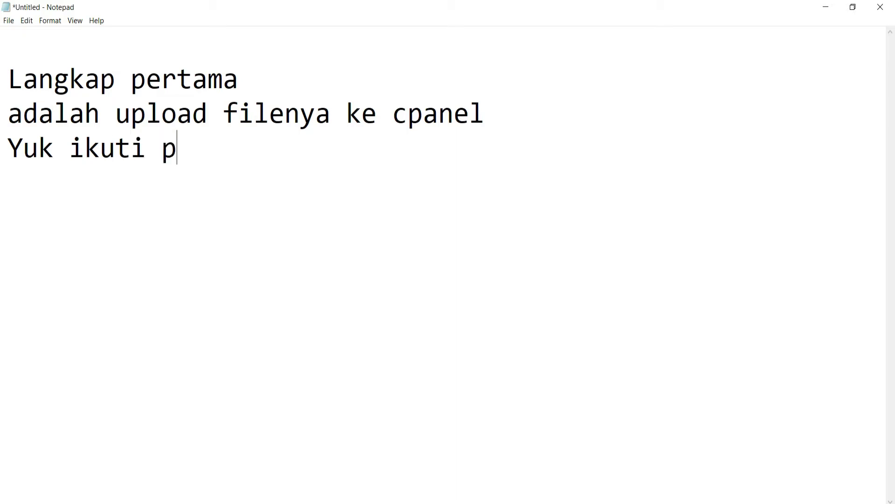
{"action": "type", "text": "pela"}
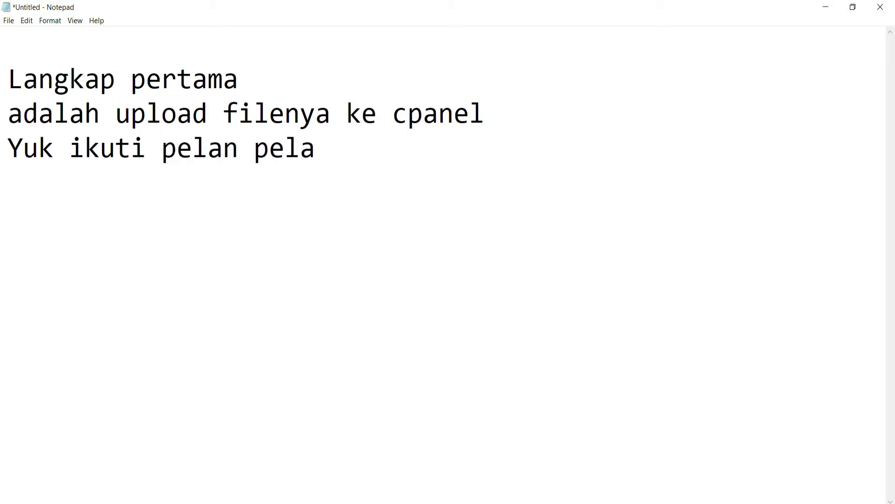
{"action": "type", "text": "n ... sep"}
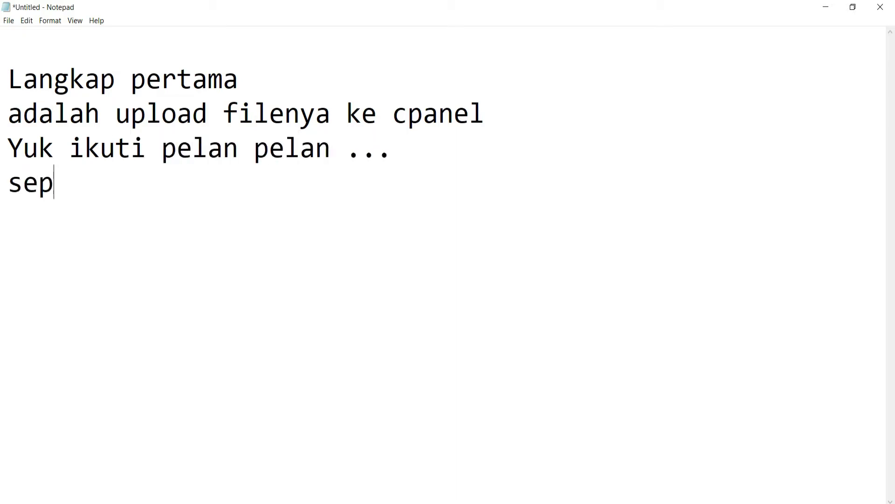
{"action": "type", "text": "erti biasa.."}
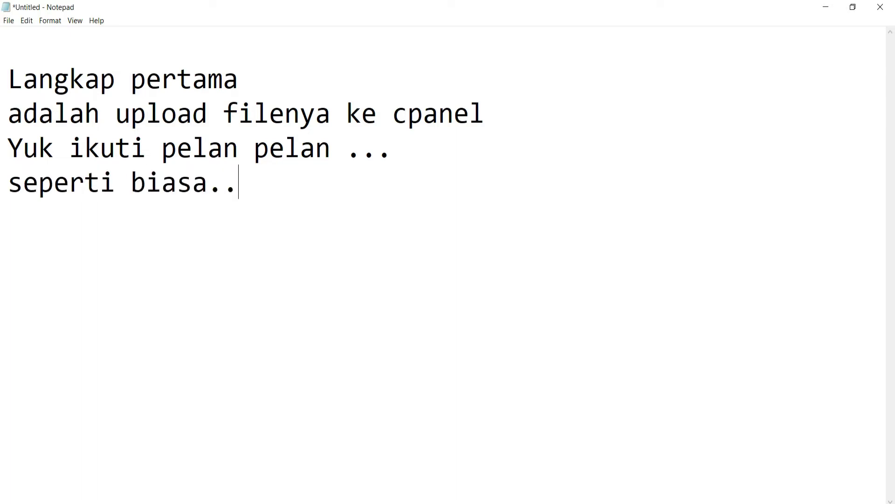
Continue the last line with "..masuk ke cpanel" and add the lines "masuk ke file manager" and "masuk ke www".
{"action": "type", "text": "..masuk ke cpanel"}
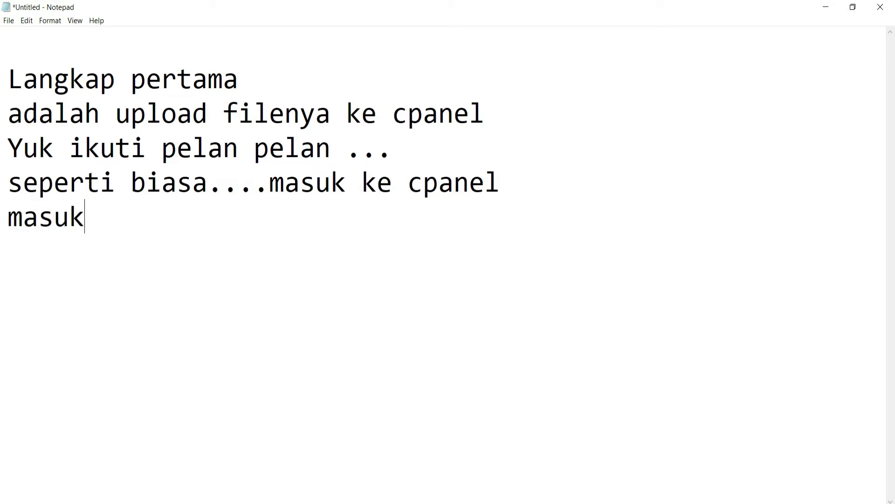
{"action": "type", "text": "manager"}
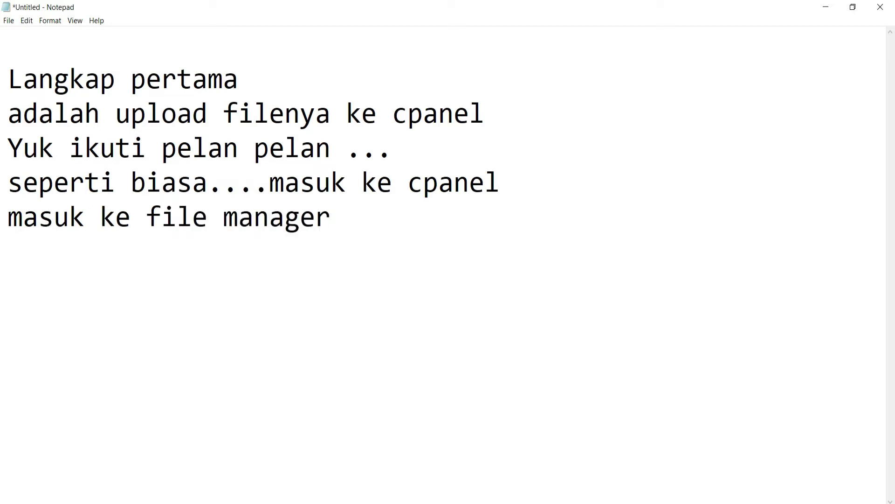
{"action": "type", "text": " masuk ke www"}
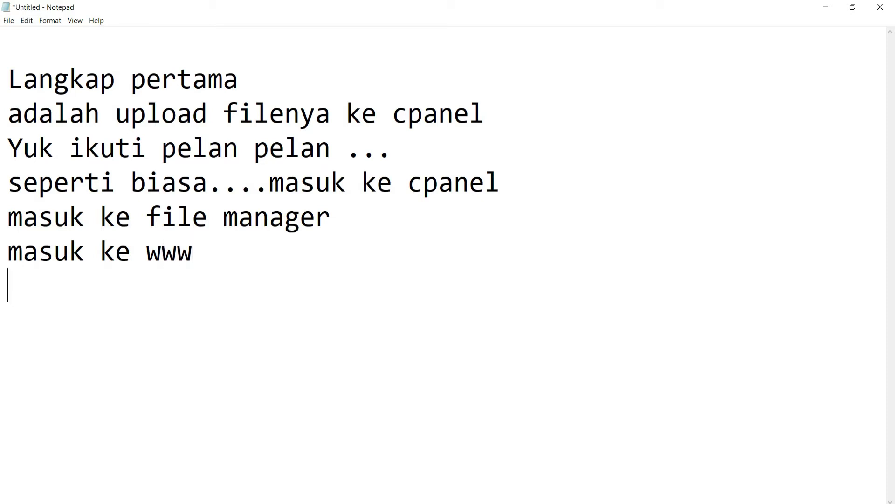
Add the line "dan upload filenya" below "masuk ke www".
{"action": "type", "text": " dan upload f"}
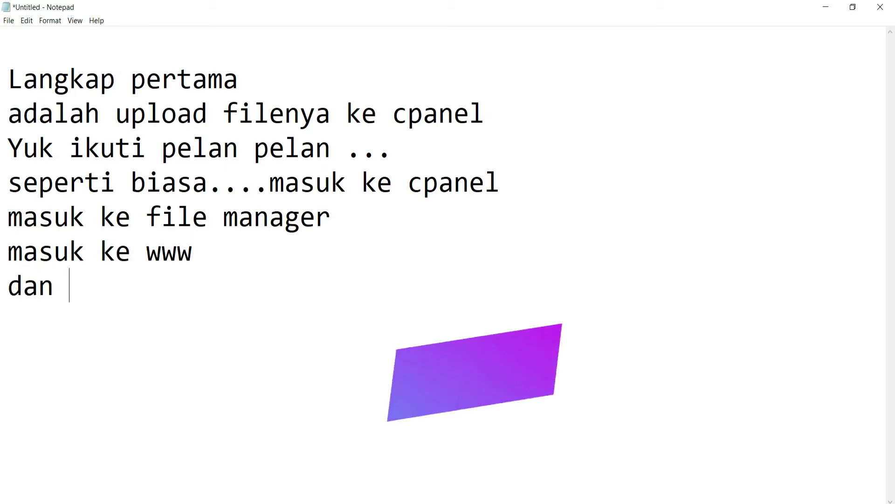
{"action": "type", "text": "ilenya"}
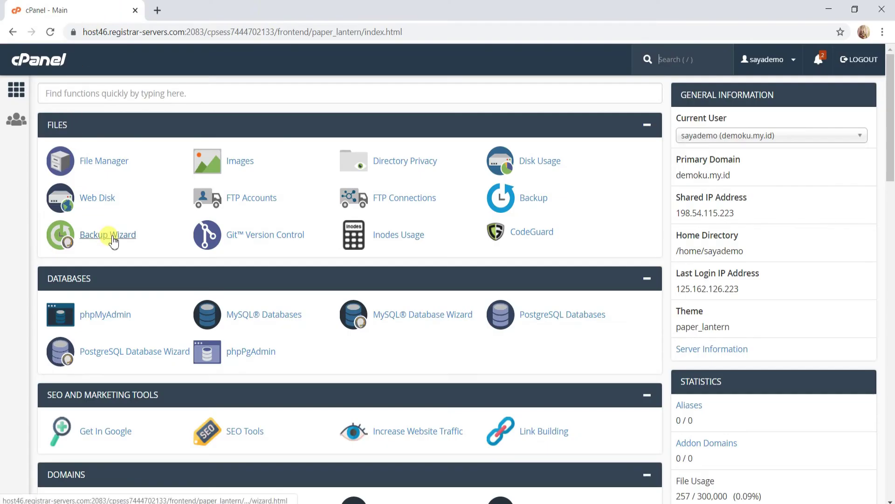
Switch to cPanel in the browser, open File Manager and go into the www folder.
{"action": "left_click", "coordinate": [22, 93]}
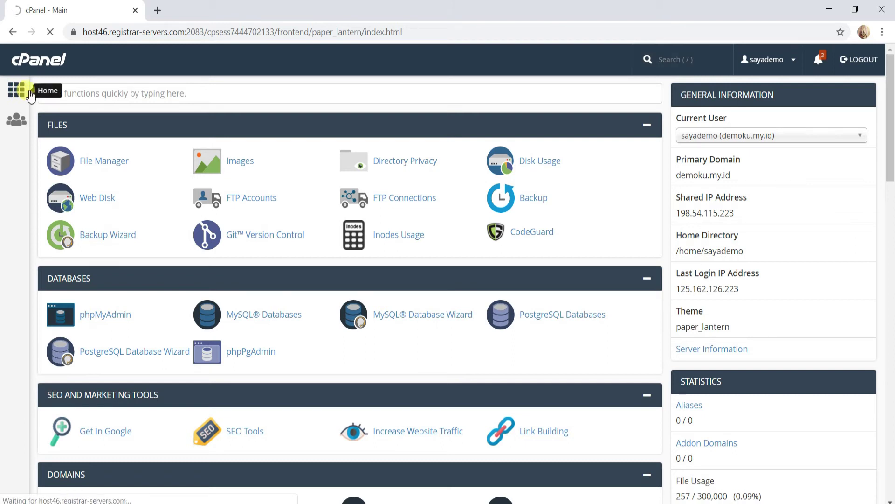
{"action": "left_click", "coordinate": [99, 164]}
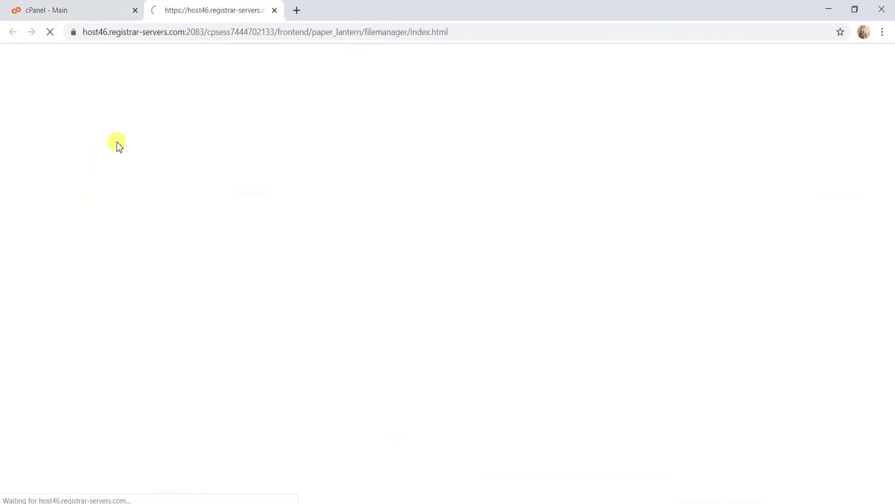
{"action": "double_click", "coordinate": [208, 310]}
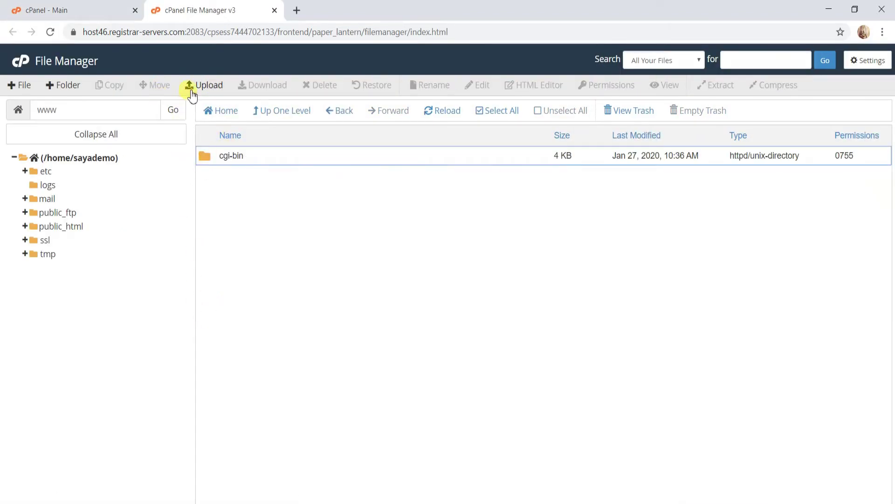
Upload bukalapak_marketplace.zip from the downloaded swarakalibata_marketplace folder to public_html.
{"action": "left_click", "coordinate": [206, 85]}
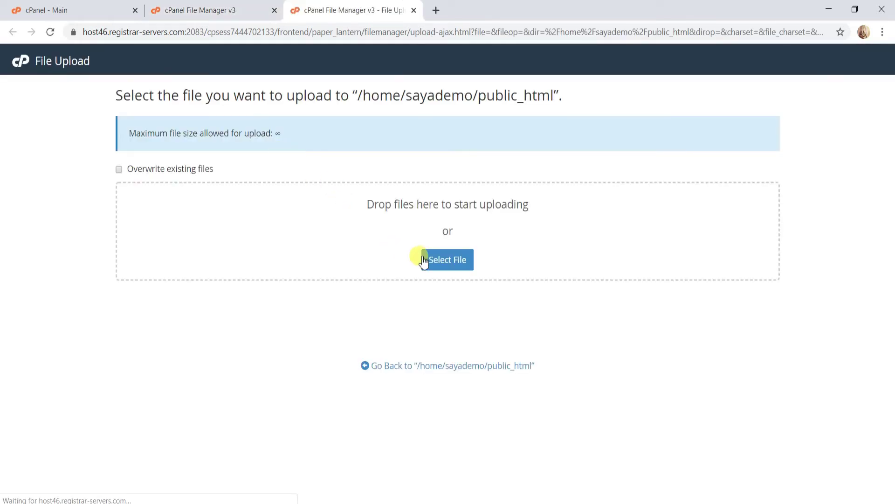
{"action": "left_click", "coordinate": [424, 259]}
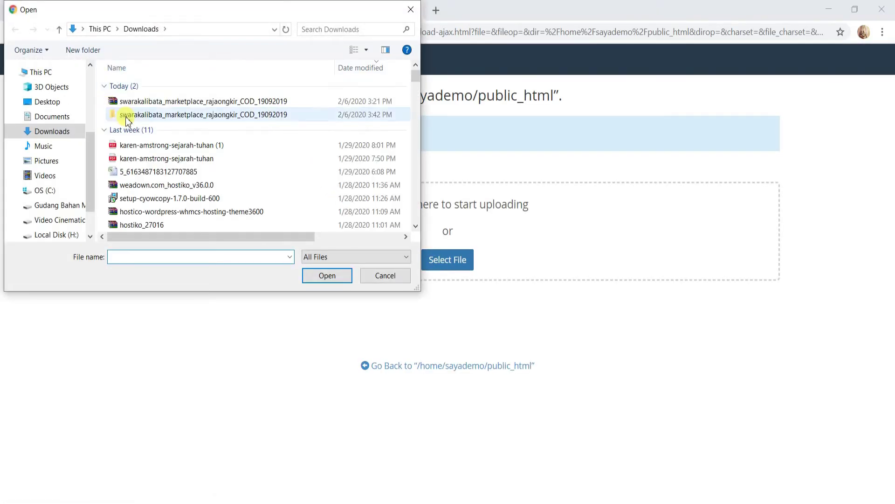
{"action": "double_click", "coordinate": [125, 116]}
{"action": "double_click", "coordinate": [144, 88]}
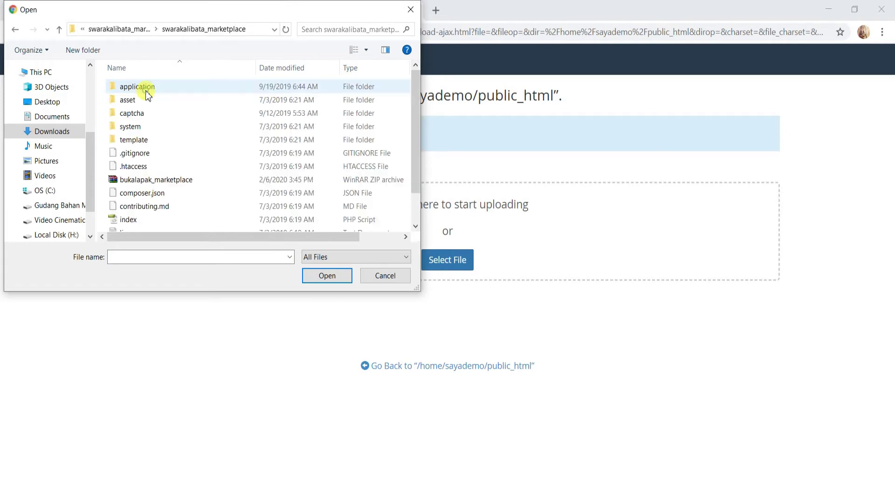
{"action": "left_click", "coordinate": [169, 181]}
{"action": "left_click", "coordinate": [327, 276]}
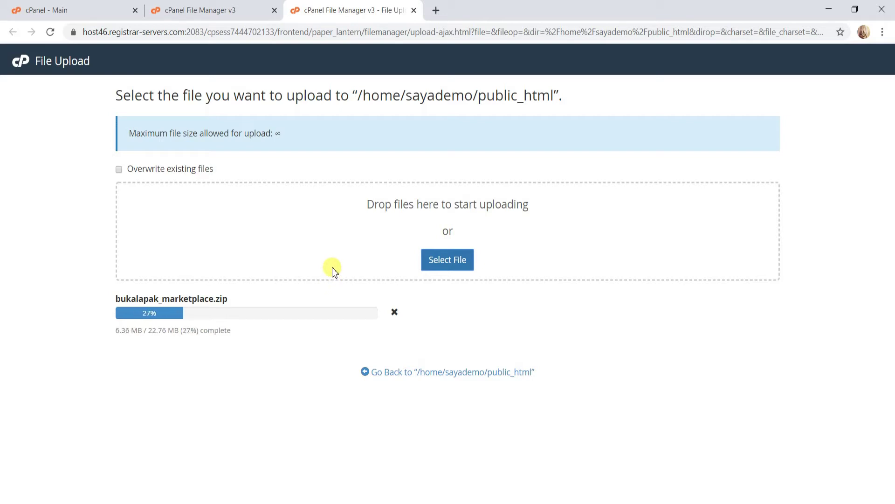
Switch to Notepad and replace the notes with "Proses upload ............." and "setelah upload. kemudian extract filenya .....".
{"action": "left_click", "coordinate": [355, 497]}
{"action": "type", "text": "Pro"}
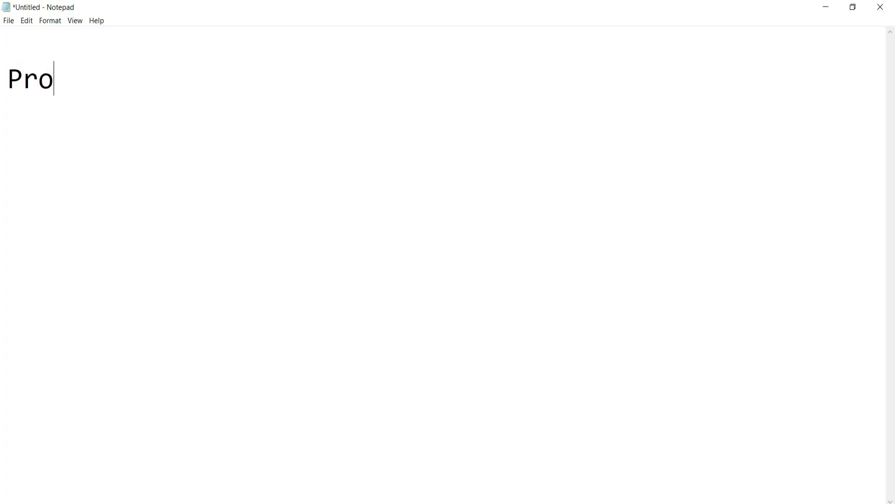
{"action": "type", "text": "ses upload ............."}
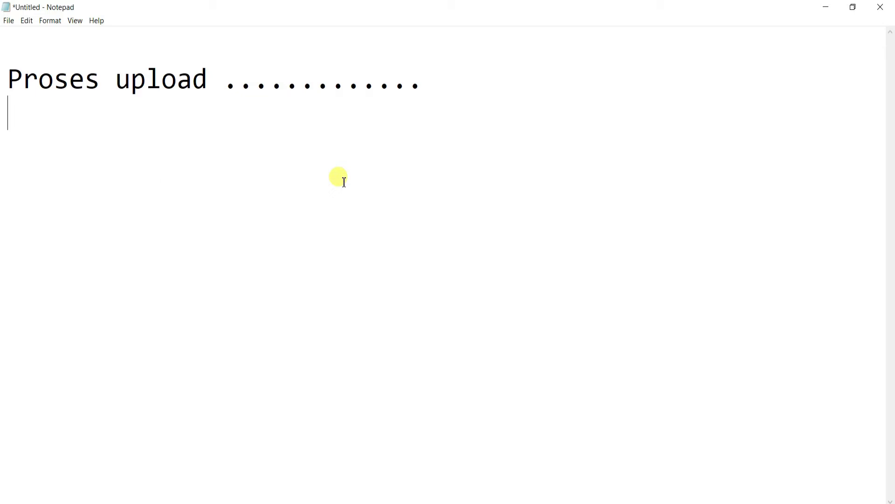
{"action": "type", "text": "setelah upload. kemudian"}
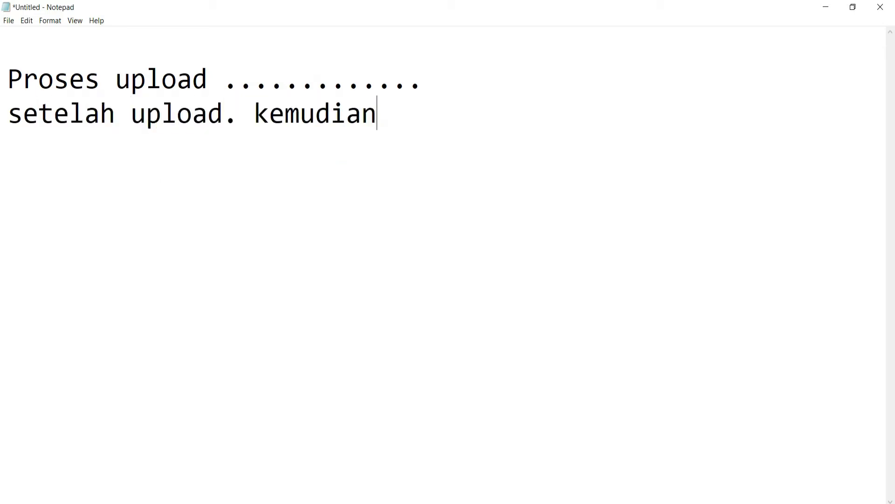
{"action": "type", "text": "ya ....."}
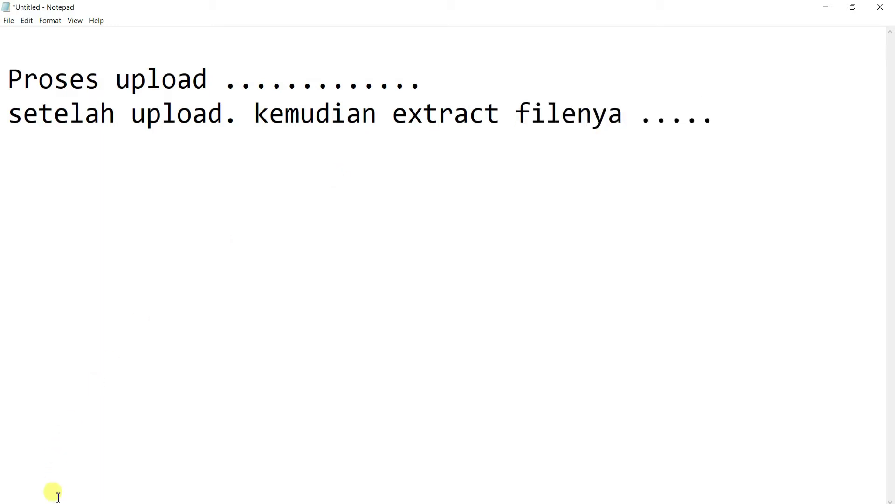
Check the upload progress in the browser, and add the Notepad lines "nanti akan dilanjutkan dengan pembuatan database" and "atau restore database".
{"action": "left_click", "coordinate": [250, 500]}
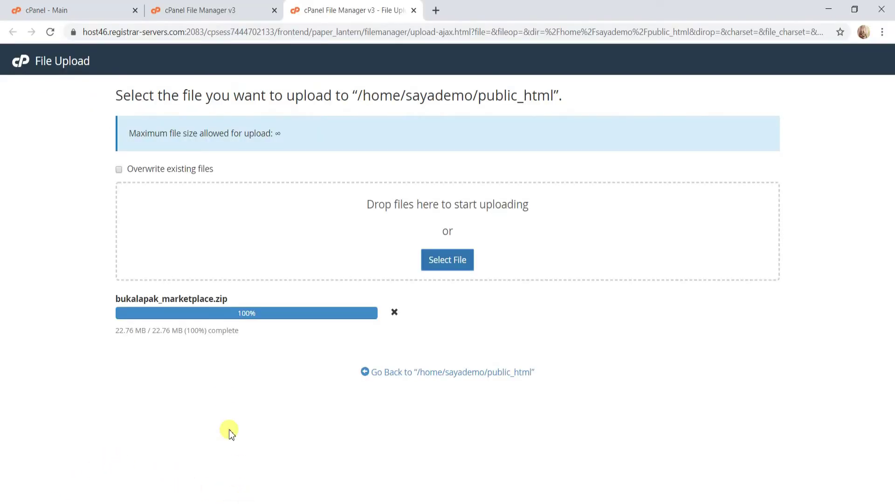
{"action": "key", "text": "alt+Tab"}
{"action": "key", "text": "Return"}
{"action": "type", "text": "nan"}
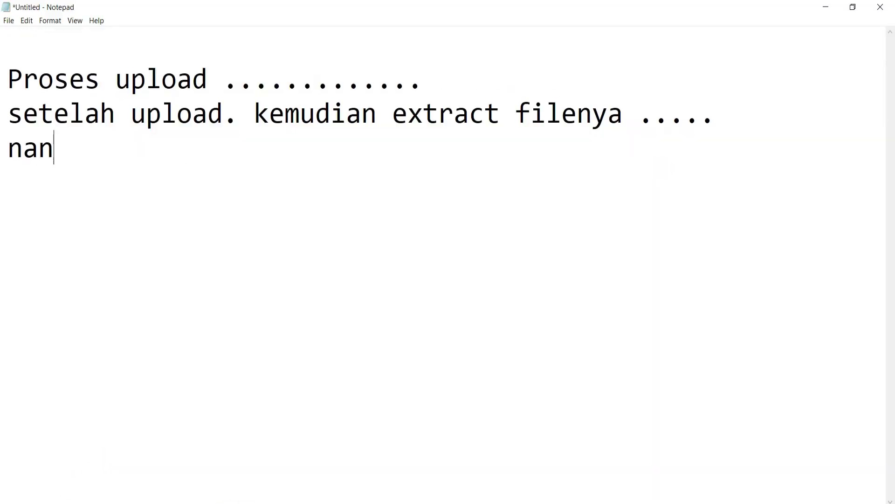
{"action": "type", "text": "lanjutkan dengan p"}
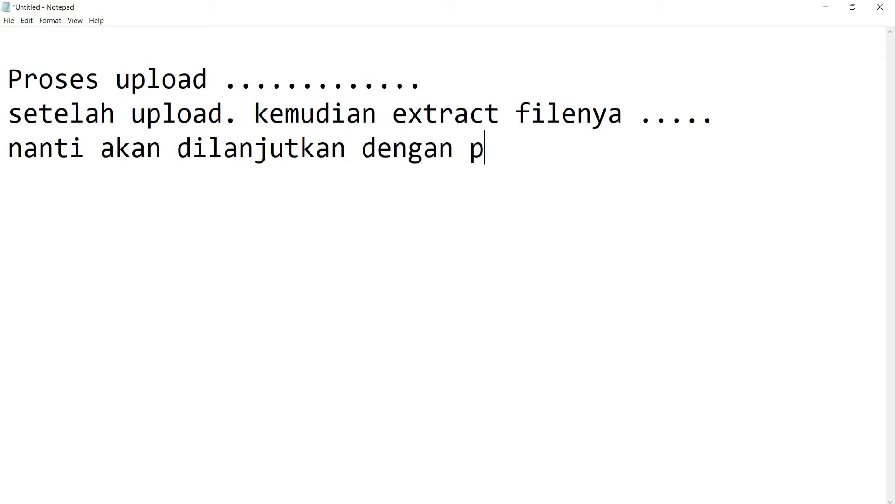
{"action": "type", "text": "embuatan d"}
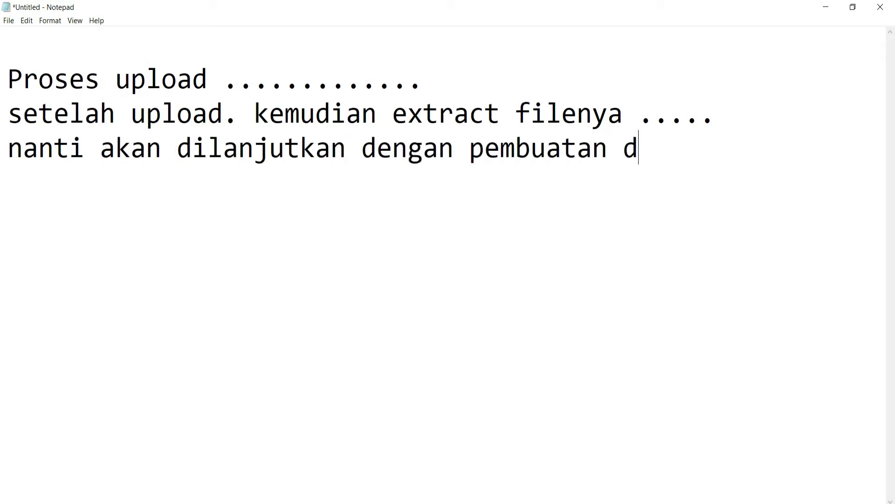
{"action": "type", "text": "atabase"}
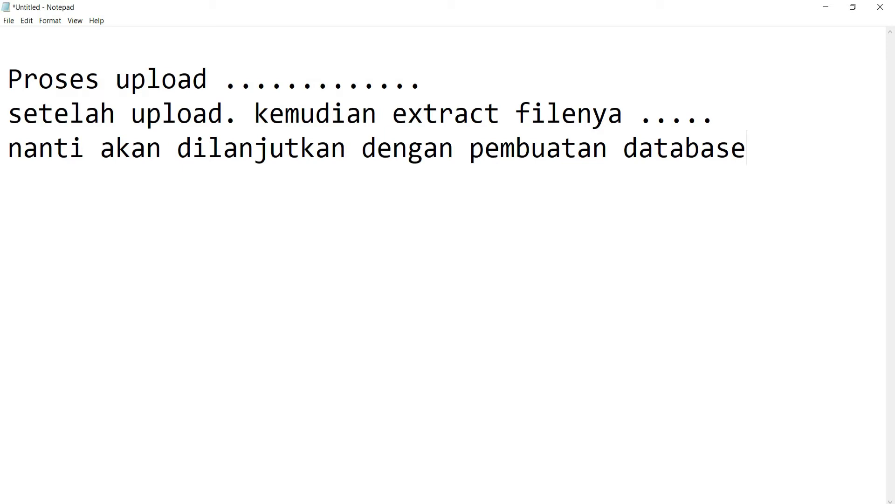
{"action": "type", "text": "au rest"}
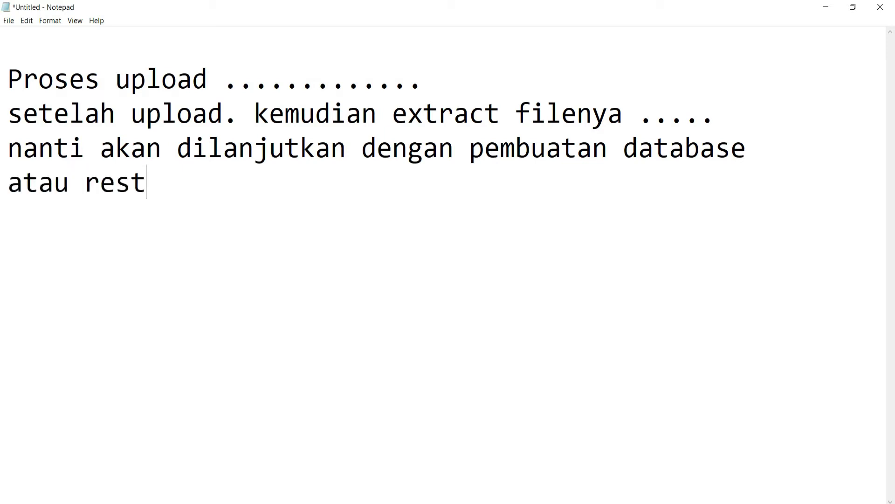
{"action": "type", "text": "ore database"}
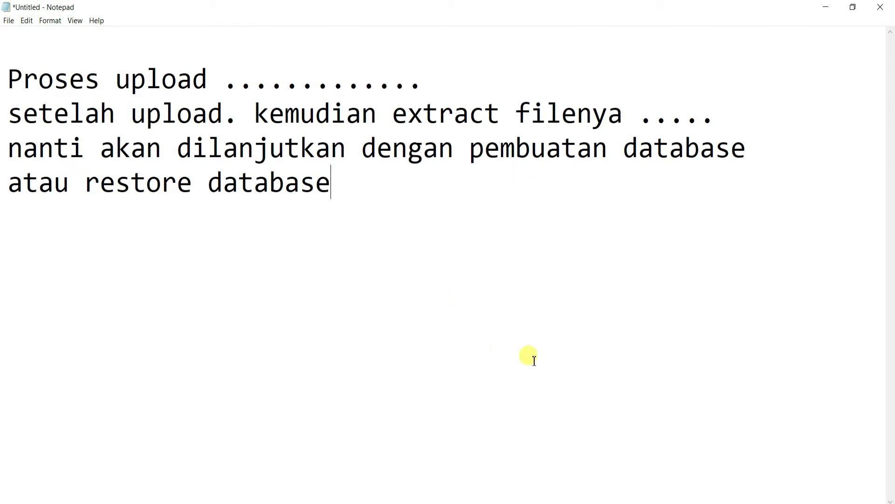
Switch to the browser and go back from the upload page to the public_html folder.
{"action": "key", "text": "alt+Tab"}
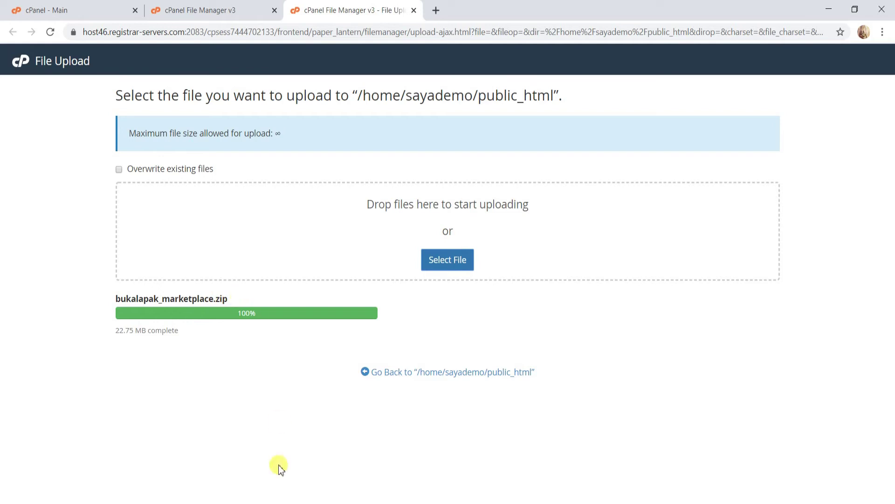
{"action": "left_click", "coordinate": [394, 373]}
Switch to the untitled Notepad notes and highlight the line about extracting the file after the upload.
{"action": "mouse_move", "coordinate": [350, 496]}
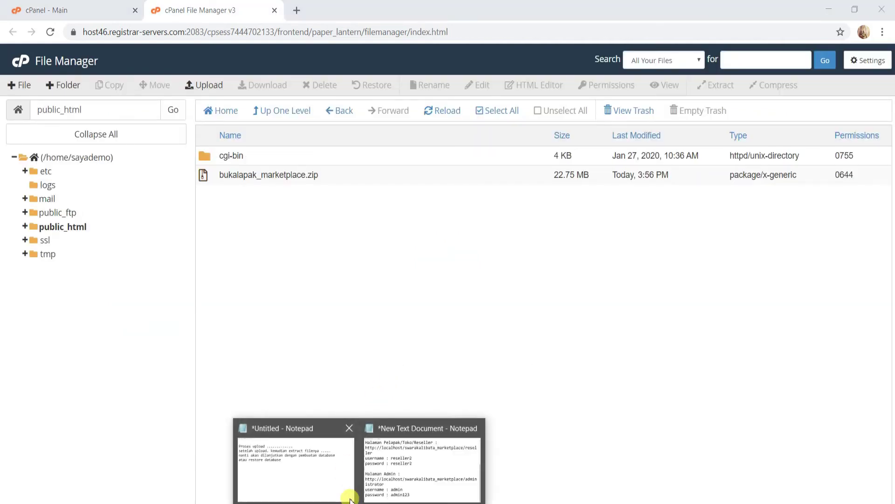
{"action": "left_click", "coordinate": [336, 480]}
{"action": "left_click_drag", "start_coordinate": [8, 114], "coordinate": [723, 116]}
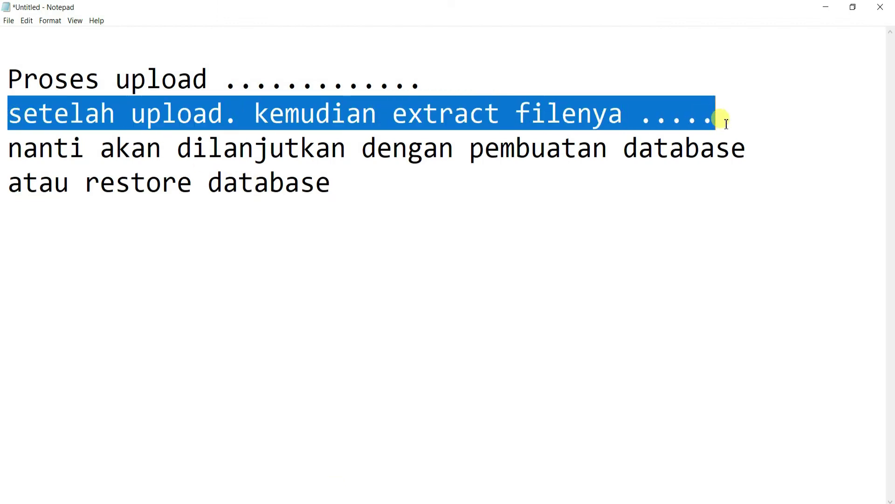
Switch to the browser, extract bukalapak_marketplace.zip into /public_html and dismiss the extraction results.
{"action": "key", "text": "alt+Tab"}
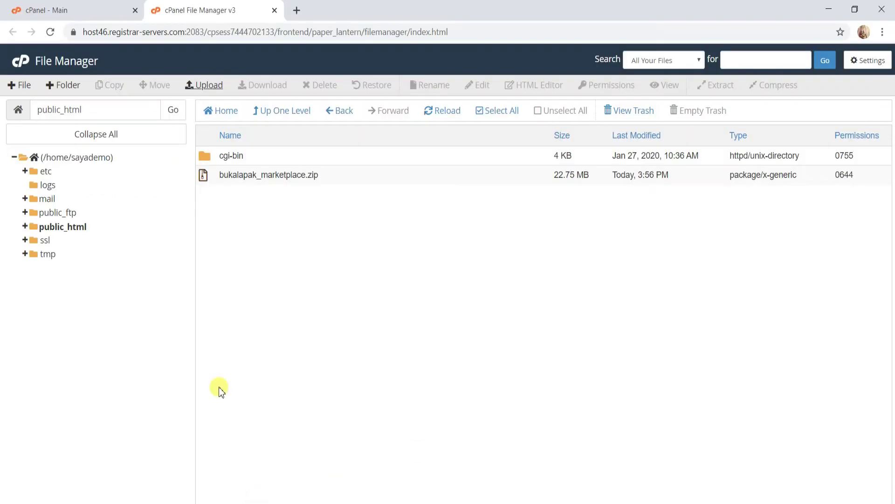
{"action": "left_click", "coordinate": [203, 175]}
{"action": "left_click", "coordinate": [720, 86]}
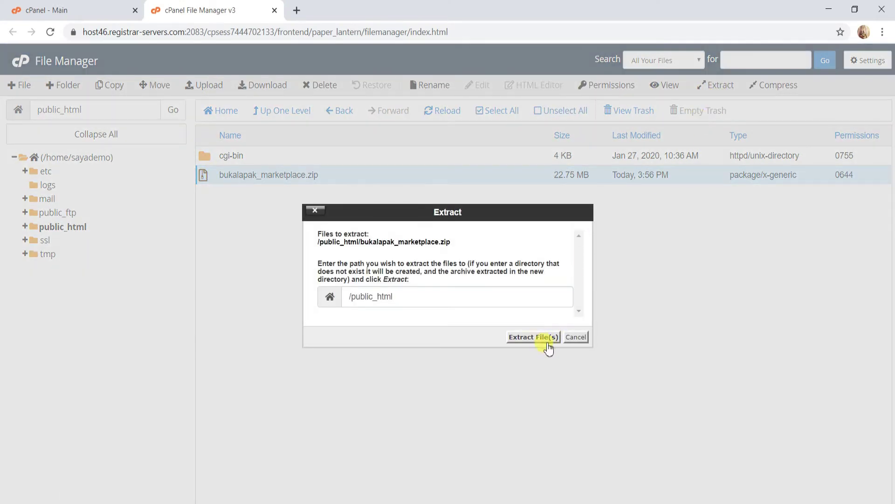
{"action": "left_click", "coordinate": [547, 341]}
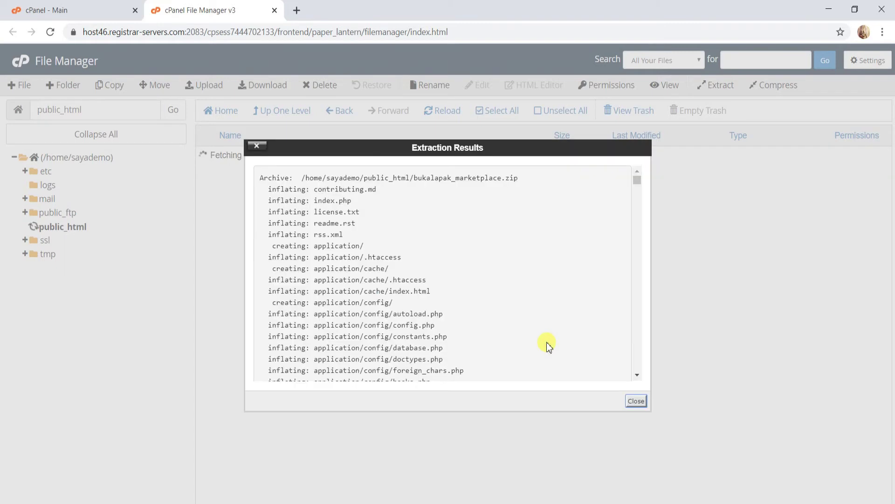
{"action": "left_click", "coordinate": [636, 401]}
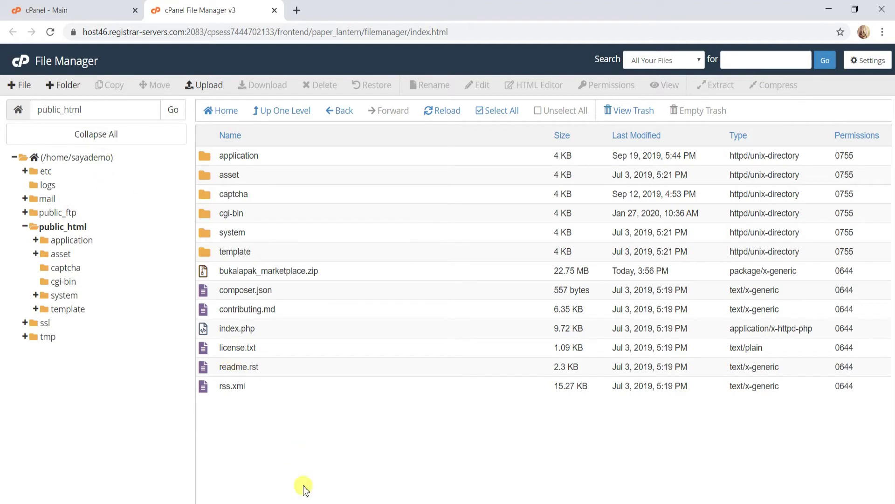
In Notepad, replace the upload and extract lines with "masuk ke cpanel" and "uintuk backup/retsore database", followed by blank lines.
{"action": "left_click", "coordinate": [287, 470]}
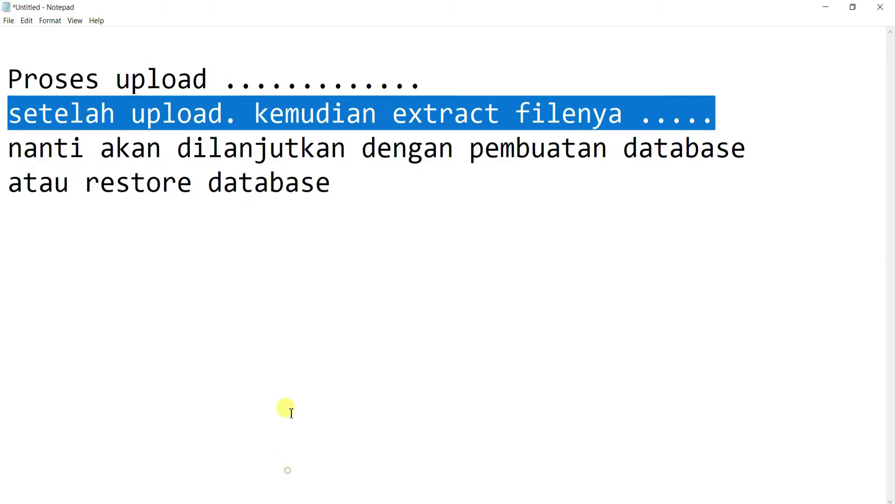
{"action": "left_click", "coordinate": [654, 83]}
{"action": "left_click_drag", "start_coordinate": [716, 118], "coordinate": [70, 40]}
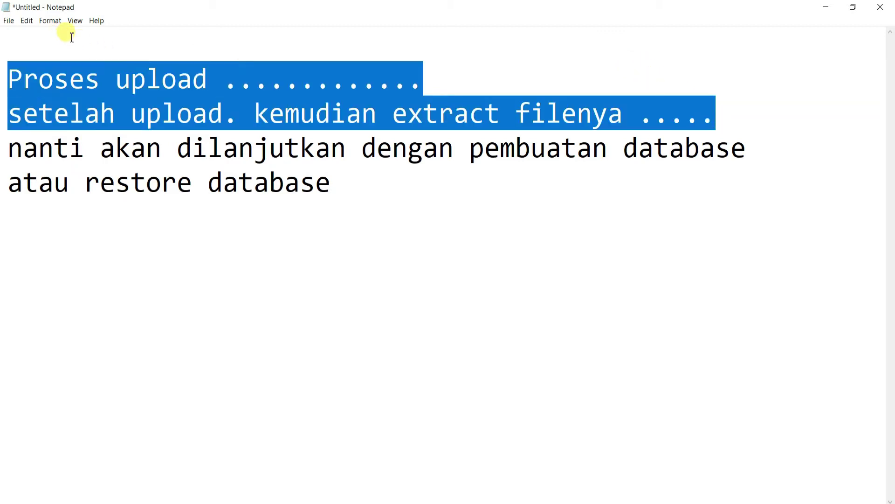
{"action": "type", "text": "masuk ke cpanel"}
{"action": "key", "text": "Return"}
{"action": "type", "text": "uintuk backup/"}
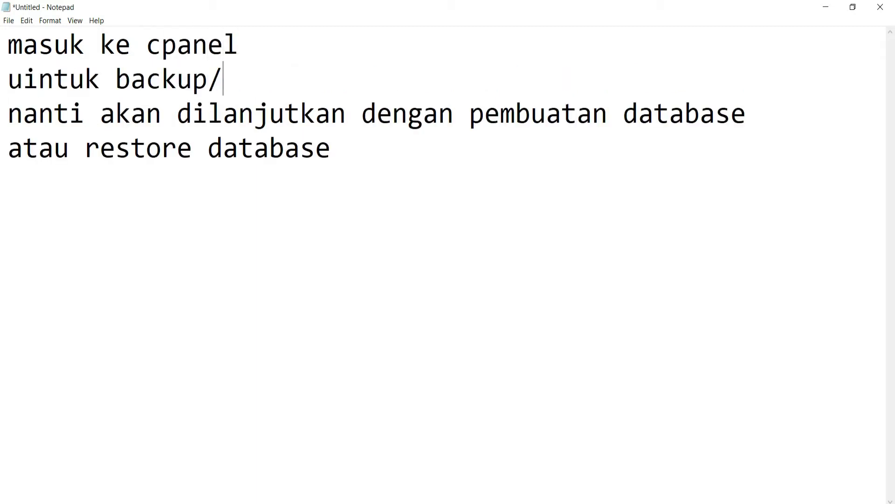
{"action": "type", "text": "retsore"}
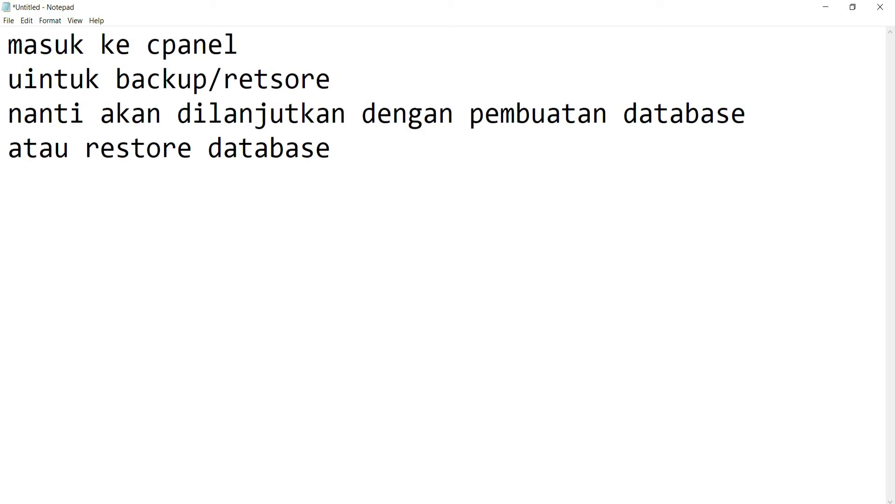
{"action": "type", "text": " database"}
{"action": "key", "text": "Return"}
{"action": "key", "text": "Return"}
{"action": "key", "text": "Return"}
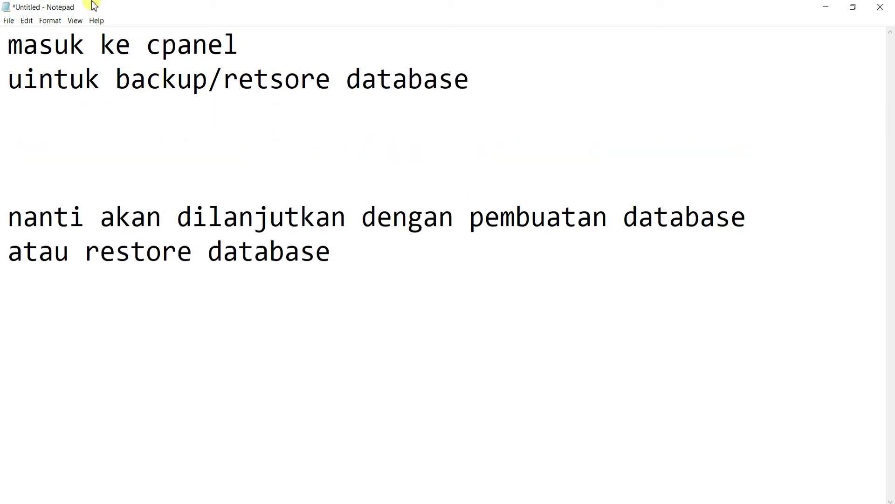
Correct "uintuk" to "untuk" in the notes and add the line "kita restore database yang sudah ada....." below it.
{"action": "left_click", "coordinate": [37, 79]}
{"action": "key", "text": "BackSpace"}
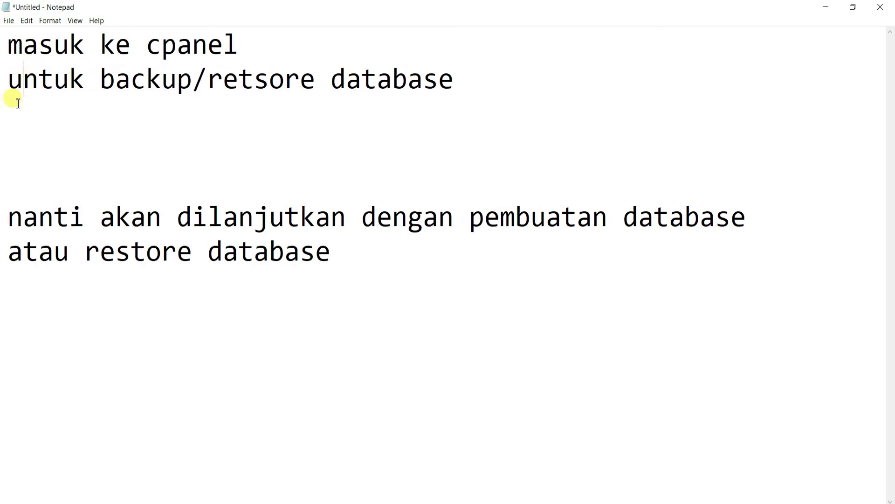
{"action": "type", "text": "kita"}
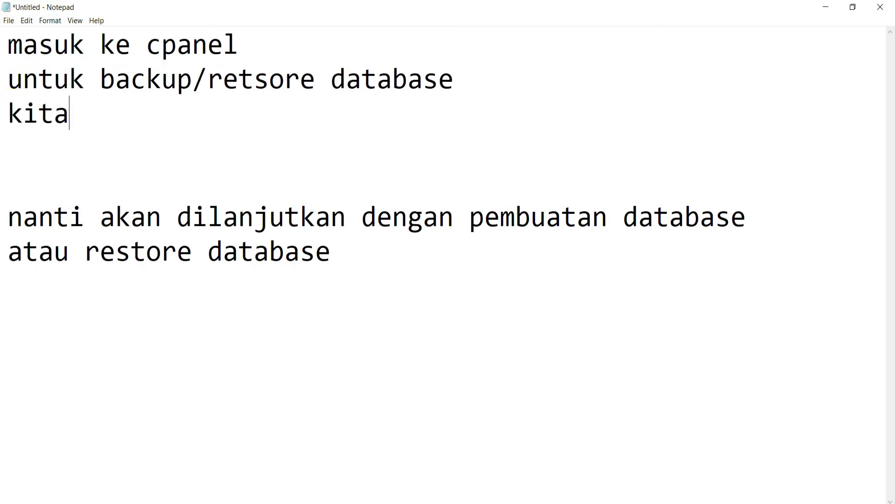
{"action": "type", "text": " restore dat"}
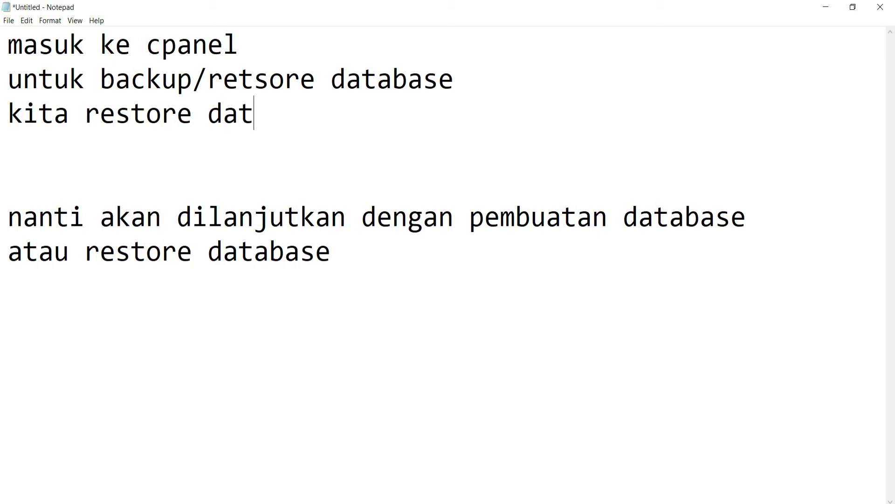
{"action": "type", "text": "abase yang sudah ada....."}
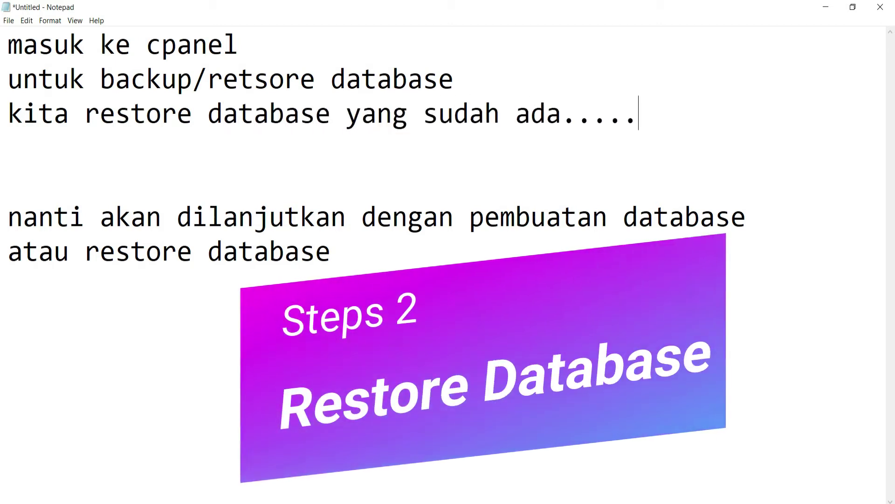
Switch to the browser, open cPanel's Backup page and highlight the "Restore a MySQL Database Backup" heading.
{"action": "left_click", "coordinate": [262, 500]}
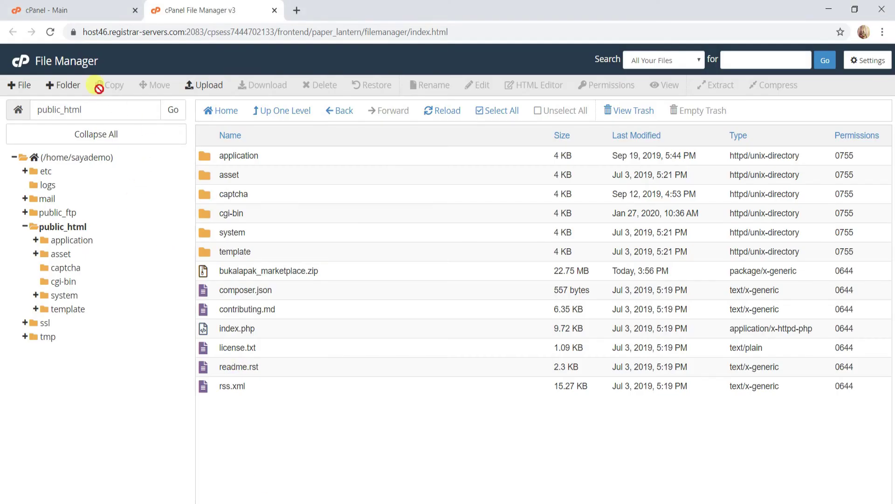
{"action": "left_click", "coordinate": [103, 10]}
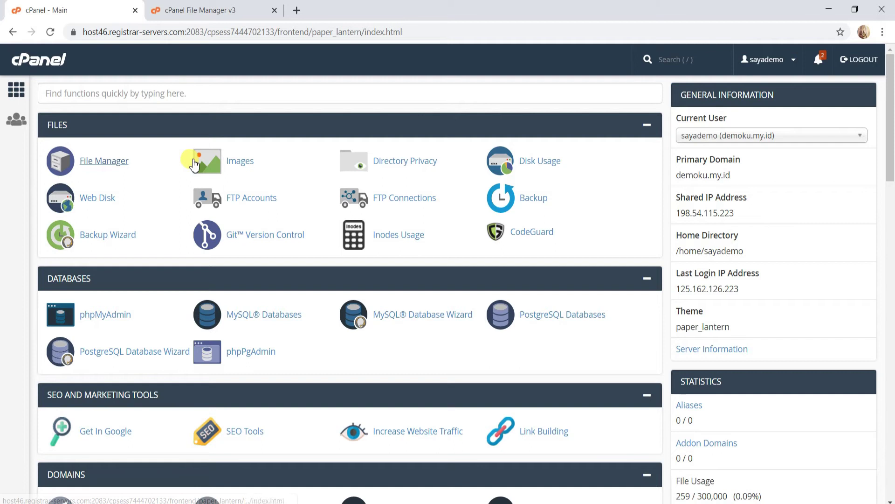
{"action": "left_click", "coordinate": [537, 202]}
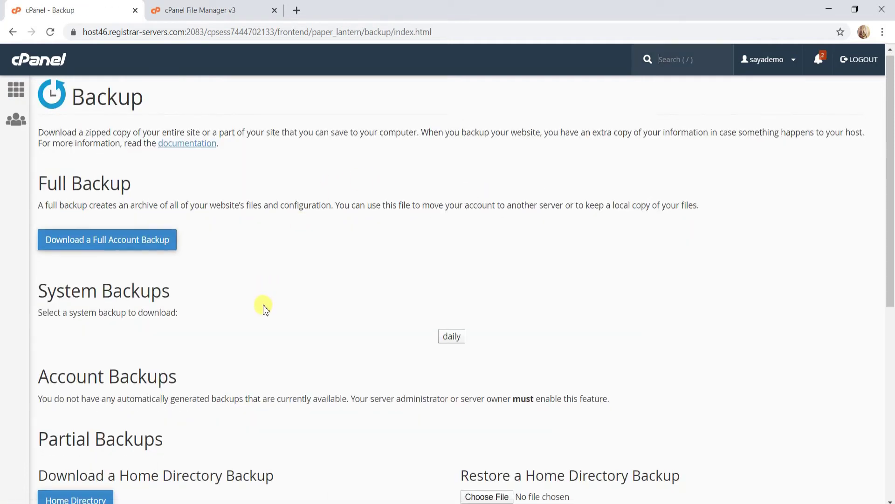
{"action": "scroll", "coordinate": [261, 303], "scroll_direction": "down", "scroll_amount": 4}
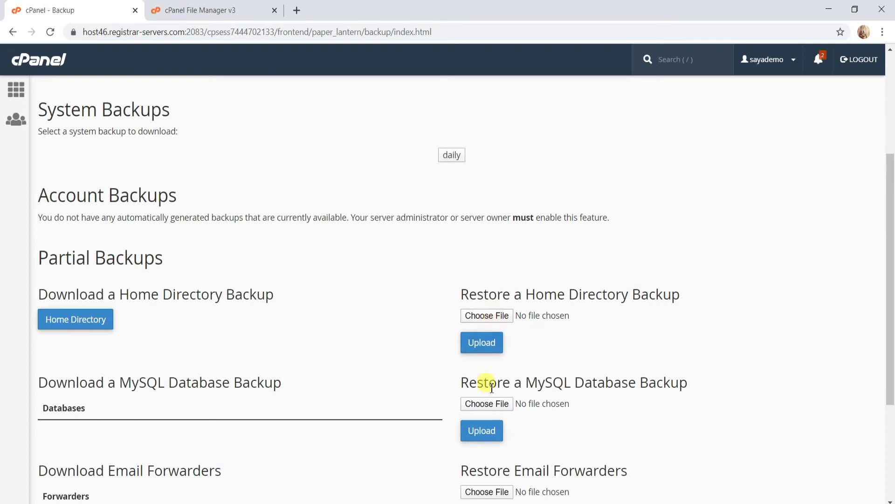
{"action": "left_click_drag", "start_coordinate": [459, 383], "coordinate": [707, 385]}
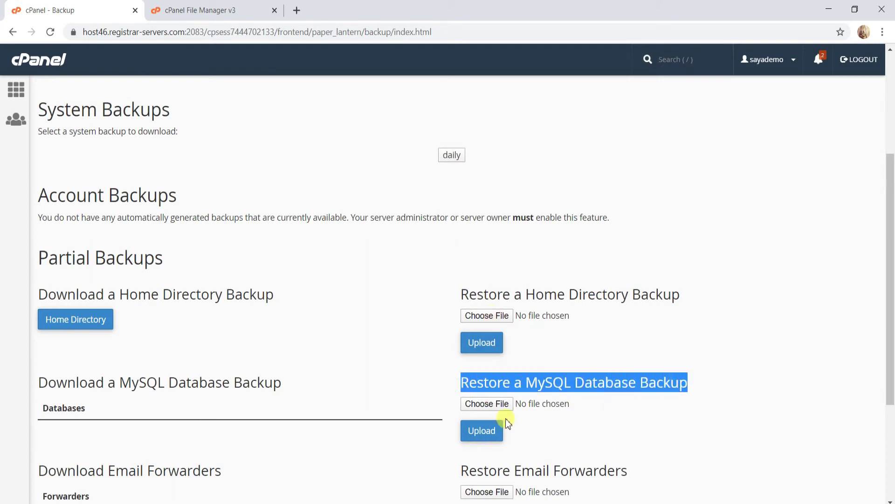
Restore the MySQL database by uploading the backup file from the parent of the swarakalibata_marketplace folder, and return to the cPanel main page.
{"action": "left_click", "coordinate": [496, 409]}
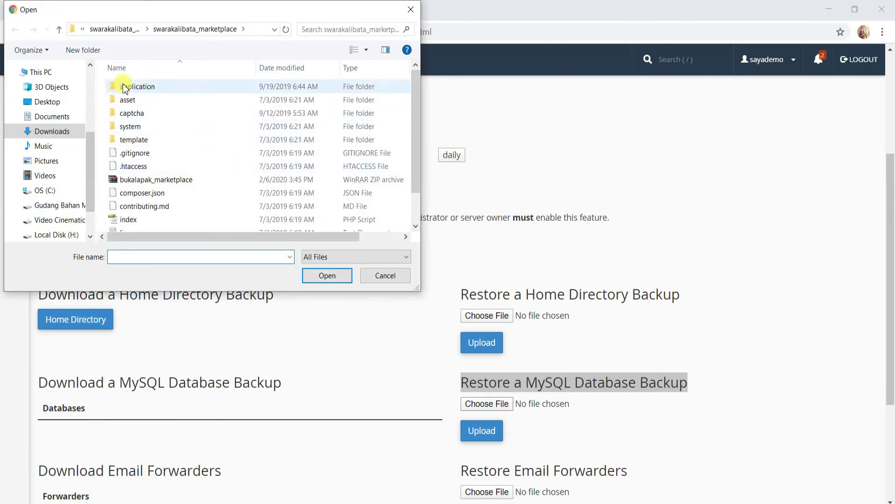
{"action": "left_click", "coordinate": [129, 29]}
{"action": "left_click", "coordinate": [157, 100]}
{"action": "left_click", "coordinate": [328, 276]}
{"action": "left_click", "coordinate": [489, 436]}
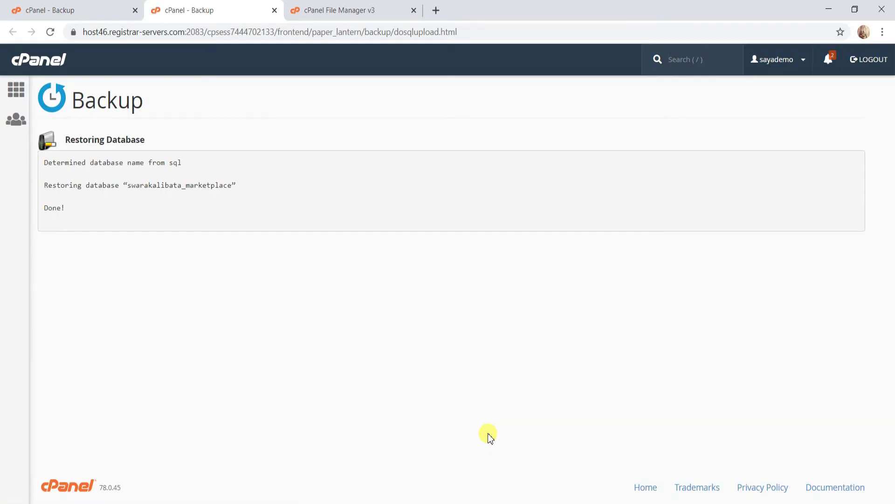
{"action": "left_click_drag", "start_coordinate": [70, 209], "coordinate": [40, 210]}
{"action": "left_click", "coordinate": [16, 88]}
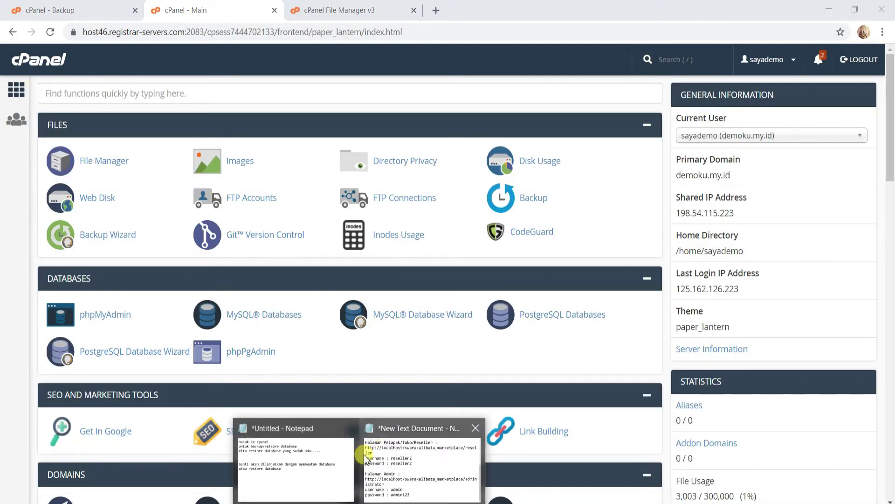
Switch to the untitled Notepad notes and replace their text with "kemudian buat databasenya" and "maksudnya buat user databasenya".
{"action": "left_click", "coordinate": [308, 466]}
{"action": "type", "text": "udian buat databasenya"}
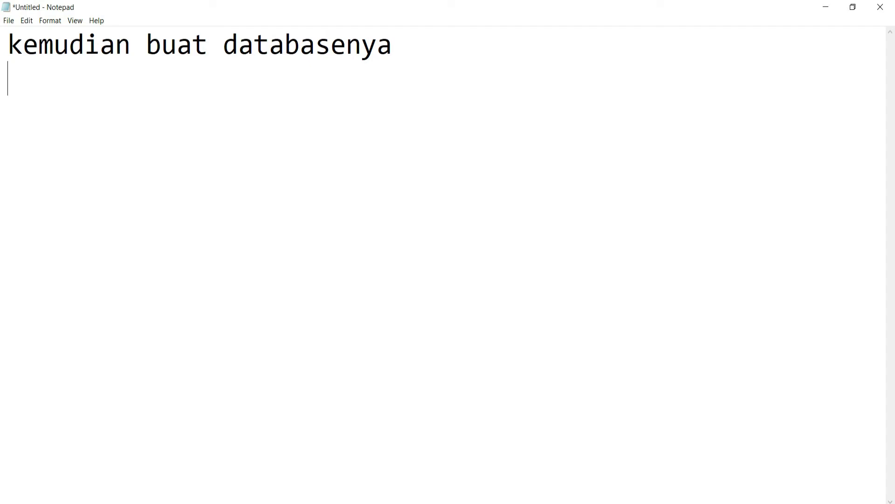
{"action": "type", "text": "maksudnya buat "}
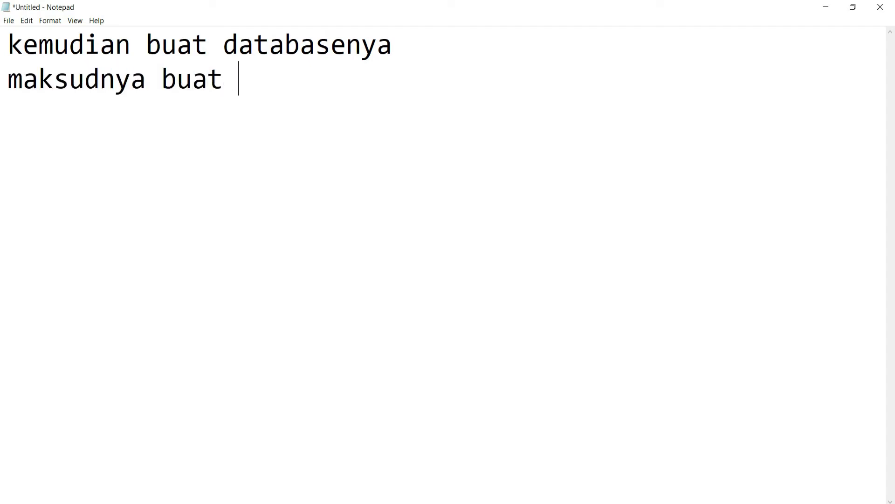
{"action": "type", "text": "user databasenya"}
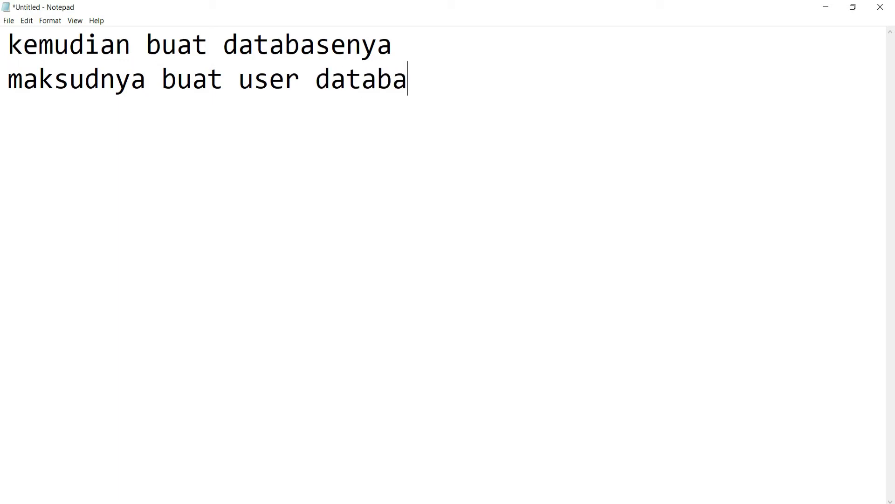
{"action": "key", "text": "Return"}
Add the lines "dan beri akses nya" and "dari user database ke database yang di upload barusan" to the notes.
{"action": "type", "text": "dan beri"}
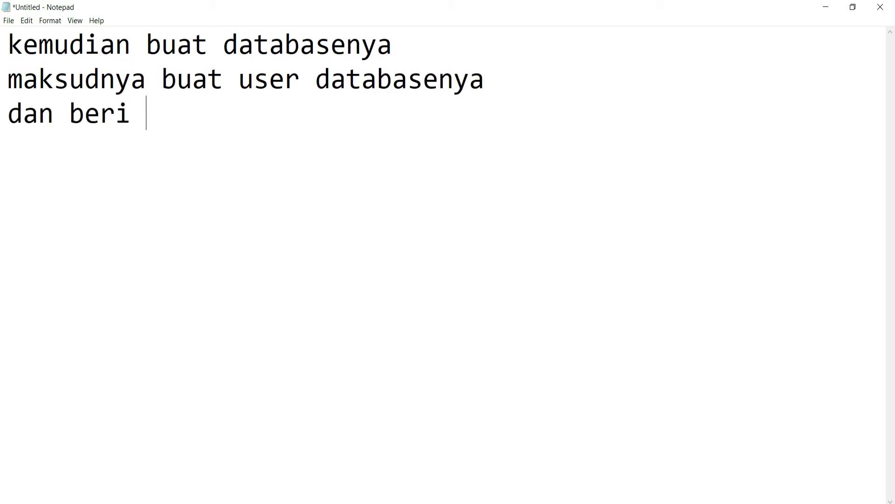
{"action": "type", "text": " akse"}
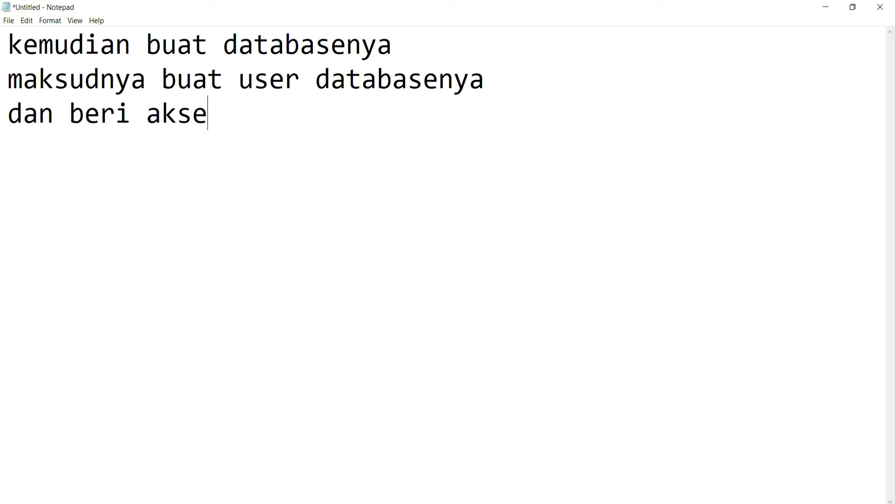
{"action": "type", "text": "s nya "}
{"action": "type", "text": "dari user"}
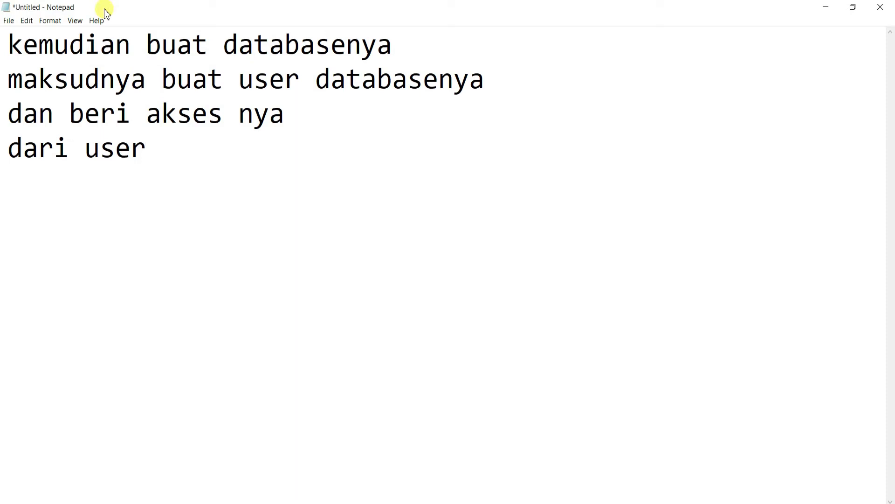
{"action": "type", "text": "database ke database"}
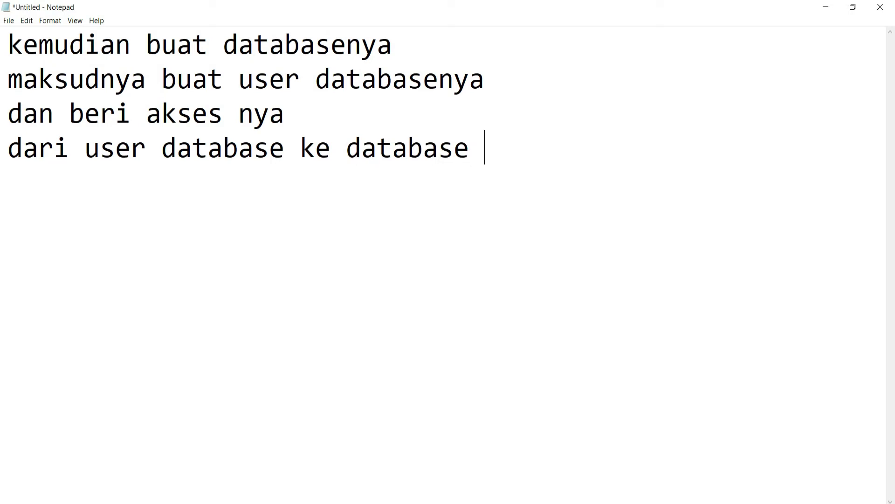
{"action": "type", "text": " yang di u"}
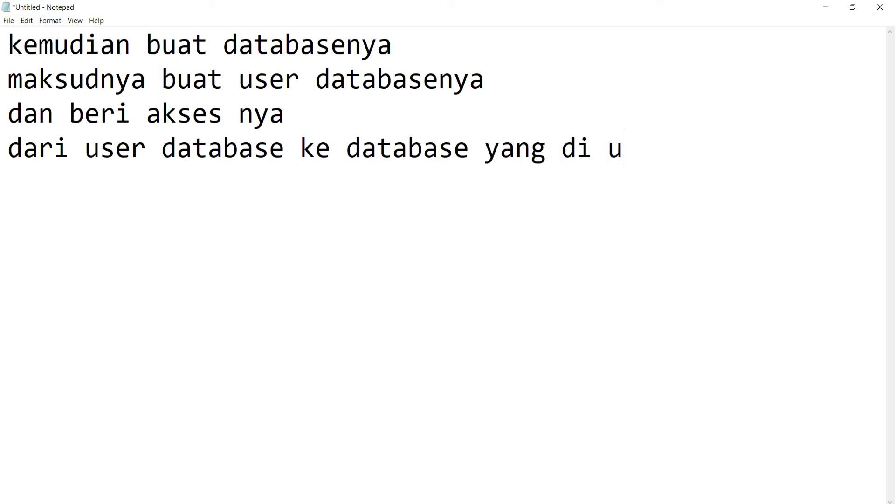
{"action": "type", "text": "pload barusan"}
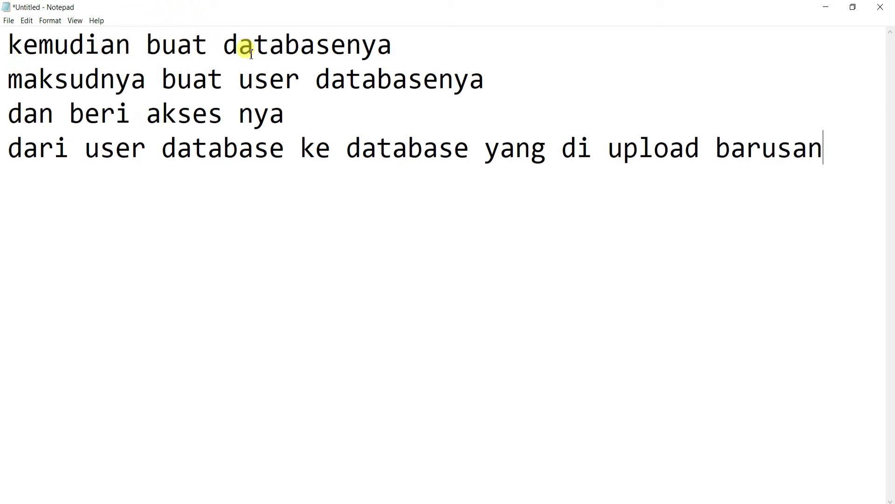
Delete the line "kemudian buat databasenya" from the notes and highlight "maksudnya buat user databasenya".
{"action": "left_click", "coordinate": [402, 46]}
{"action": "key", "text": "shift+Home"}
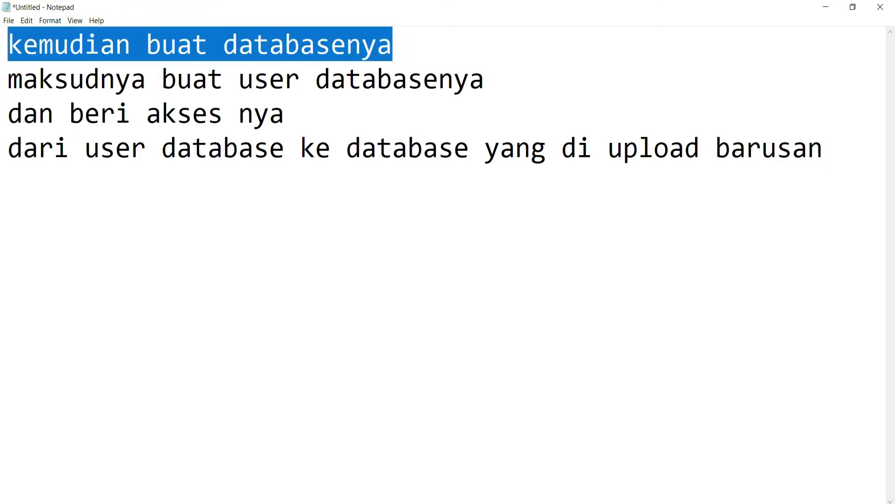
{"action": "key", "text": "Delete"}
{"action": "key", "text": "Delete"}
{"action": "left_click_drag", "start_coordinate": [494, 50], "coordinate": [8, 46]}
Switch to the browser, open MySQL Databases and highlight sayademo_swarakalibata_marketplace among the current databases.
{"action": "key", "text": "alt+Tab"}
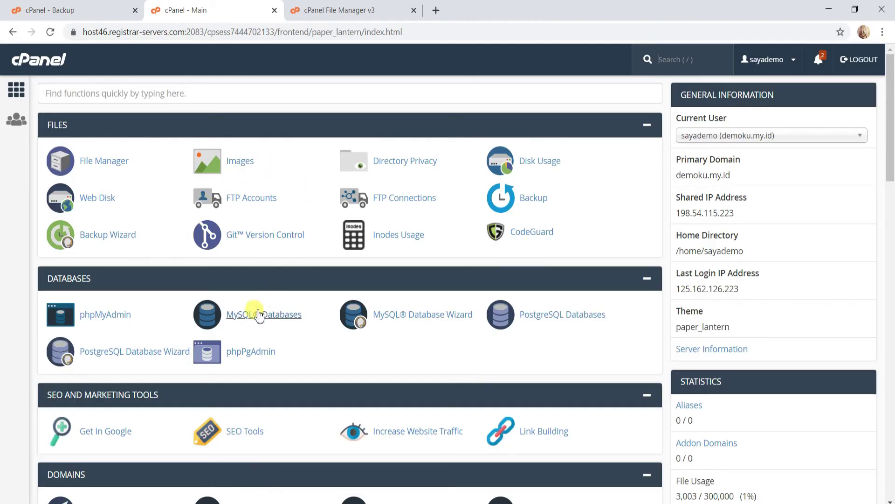
{"action": "left_click", "coordinate": [256, 319]}
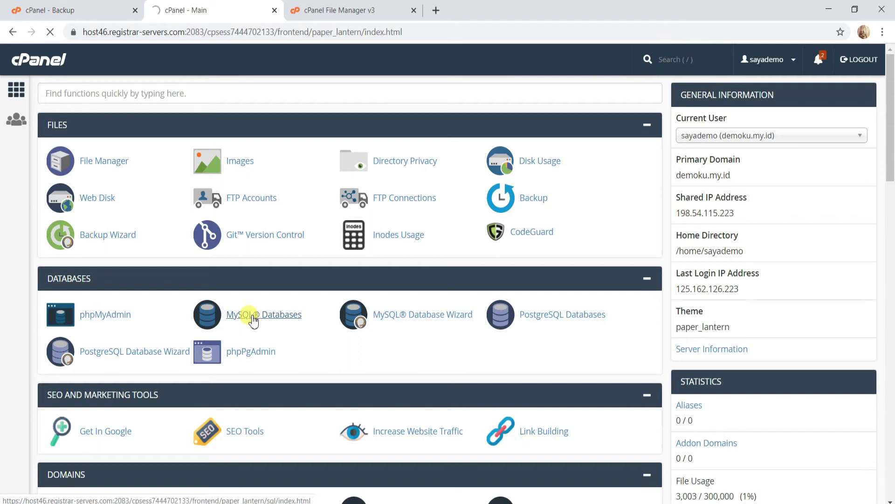
{"action": "scroll", "coordinate": [213, 287], "scroll_direction": "down", "scroll_amount": 4}
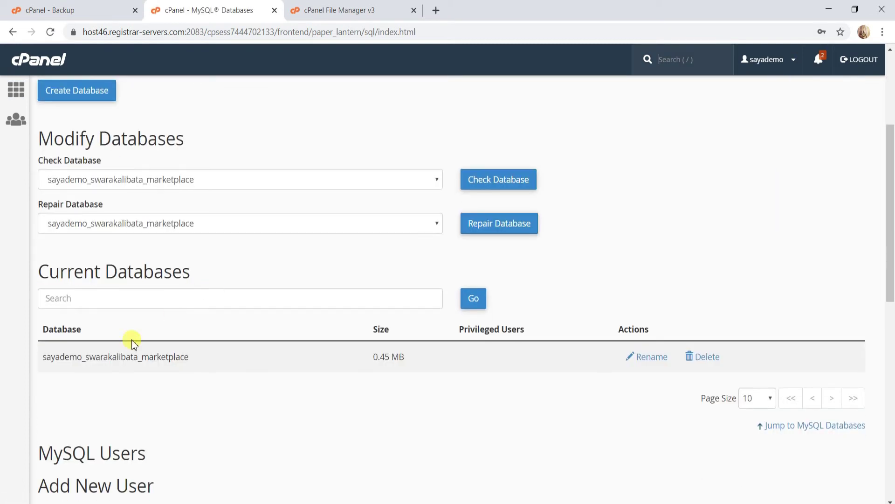
{"action": "left_click_drag", "start_coordinate": [189, 356], "coordinate": [16, 403]}
{"action": "scroll", "coordinate": [244, 266], "scroll_direction": "down", "scroll_amount": 3}
{"action": "left_click", "coordinate": [222, 349]}
{"action": "scroll", "coordinate": [92, 392], "scroll_direction": "down", "scroll_amount": 3}
Enter "srawa1" as the username for the new MySQL user.
{"action": "left_click", "coordinate": [104, 284]}
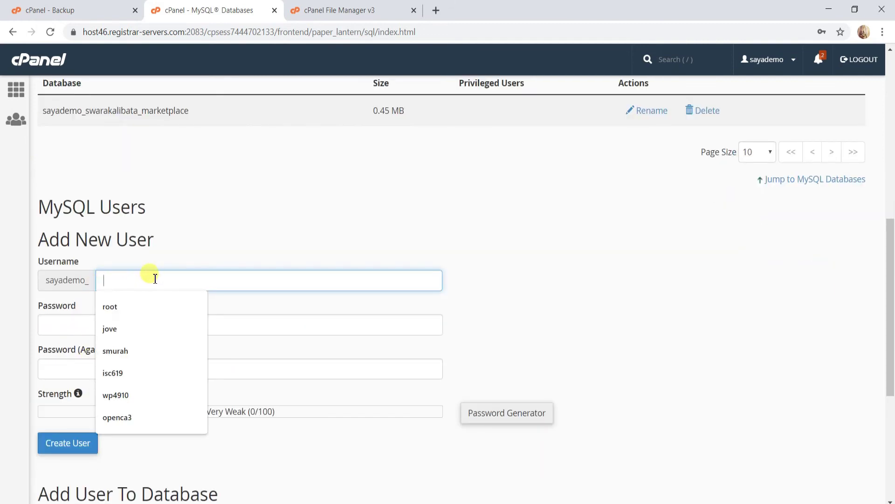
{"action": "type", "text": "w"}
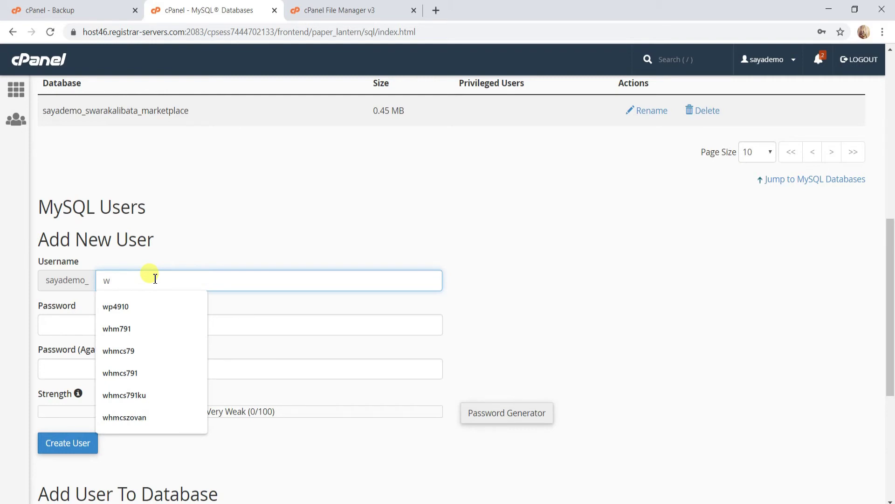
{"action": "key", "text": "BackSpace"}
{"action": "type", "text": "srawa1"}
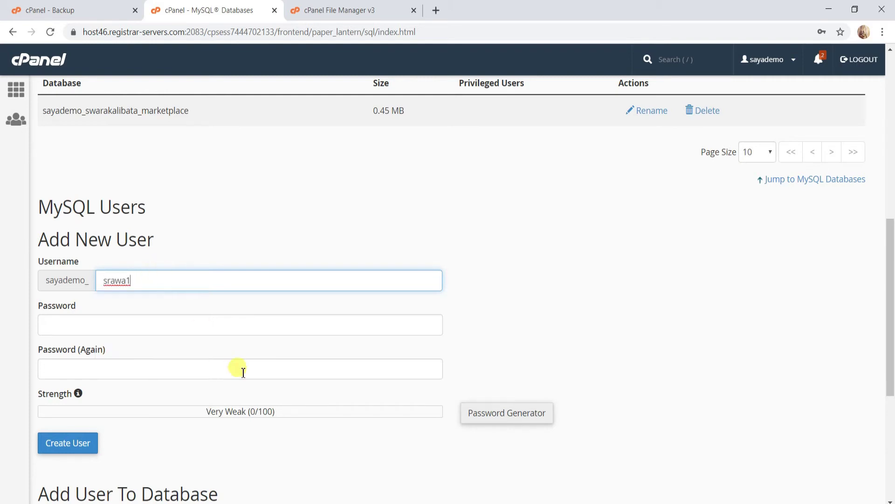
Copy and apply a generated password for the new MySQL user, and create the user, returning to the MySQL Databases page.
{"action": "left_click", "coordinate": [480, 418]}
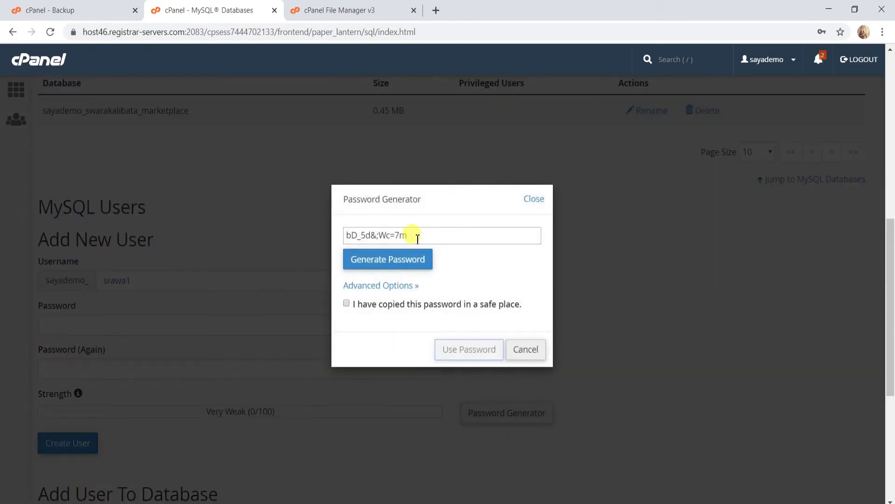
{"action": "left_click_drag", "start_coordinate": [413, 234], "coordinate": [315, 238]}
{"action": "right_click", "coordinate": [362, 235]}
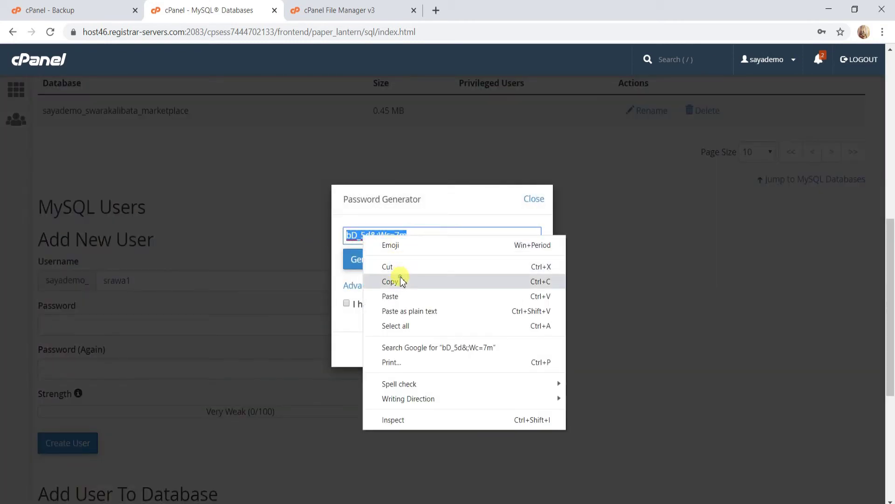
{"action": "left_click", "coordinate": [400, 281]}
{"action": "left_click", "coordinate": [376, 304]}
{"action": "left_click", "coordinate": [461, 358]}
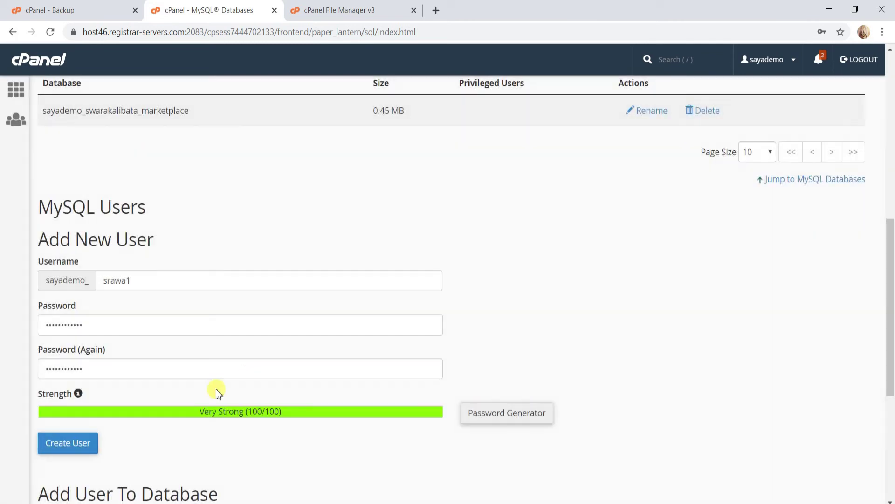
{"action": "left_click", "coordinate": [84, 453]}
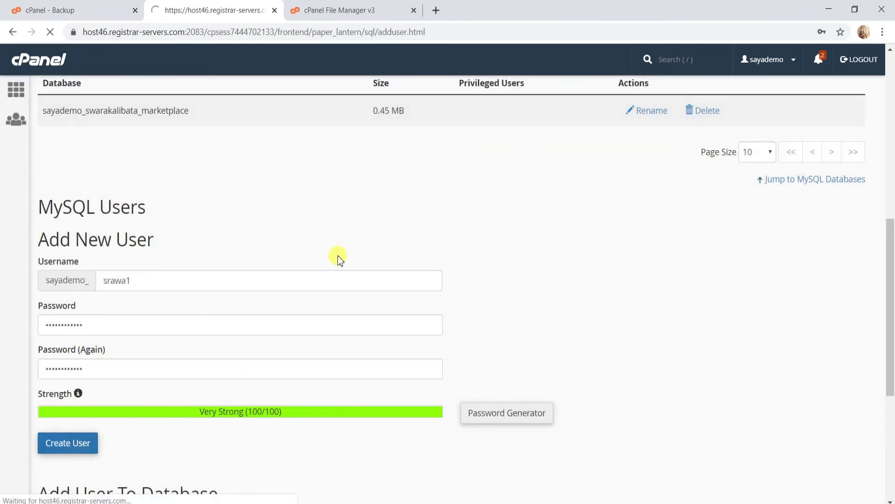
{"action": "left_click", "coordinate": [457, 194]}
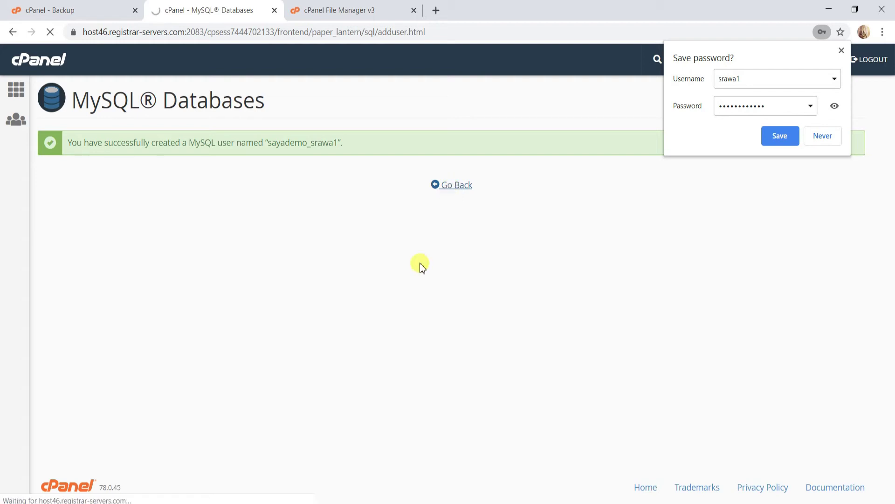
Switch to the untitled Notepad notes and highlight the text from "dan beri akses nya" through "dari user database ke database".
{"action": "mouse_move", "coordinate": [329, 482]}
{"action": "left_click", "coordinate": [313, 468]}
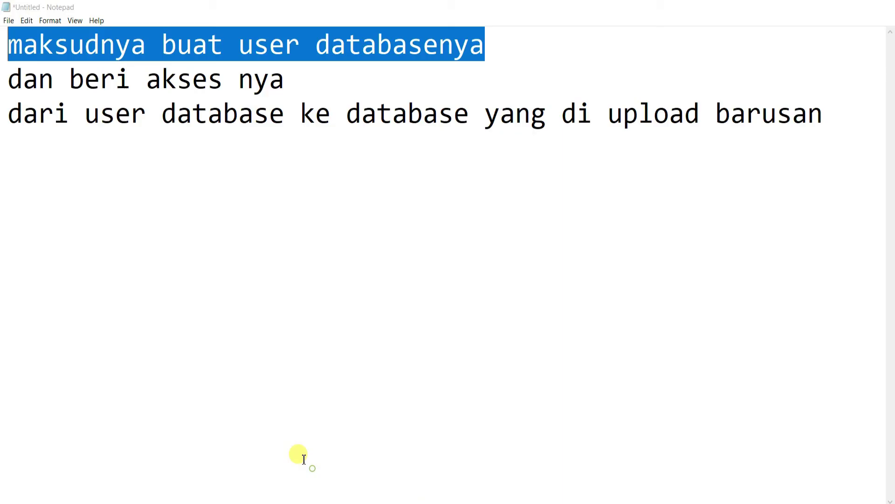
{"action": "left_click_drag", "start_coordinate": [8, 74], "coordinate": [469, 115]}
{"action": "left_click", "coordinate": [299, 491]}
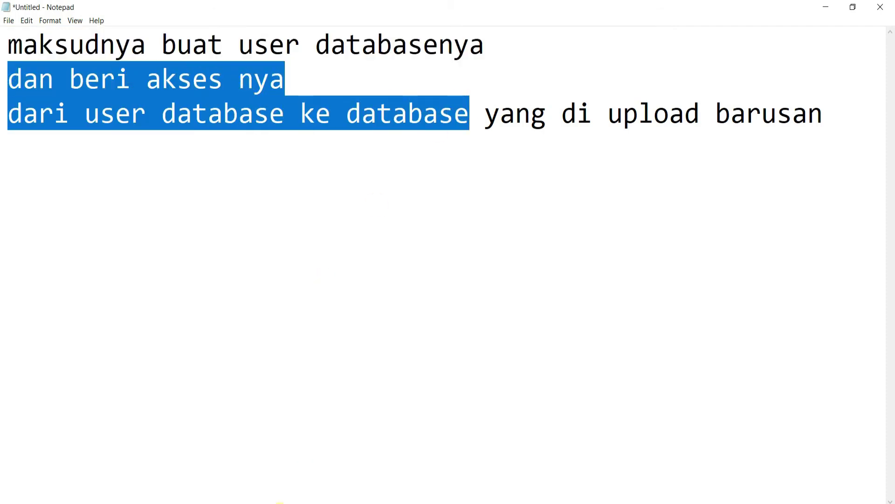
Switch to the browser's MySQL Databases page and add the user sayademo_srawa1 to the database sayademo_swarakalibata_marketplace.
{"action": "scroll", "coordinate": [208, 401], "scroll_direction": "down", "scroll_amount": 8}
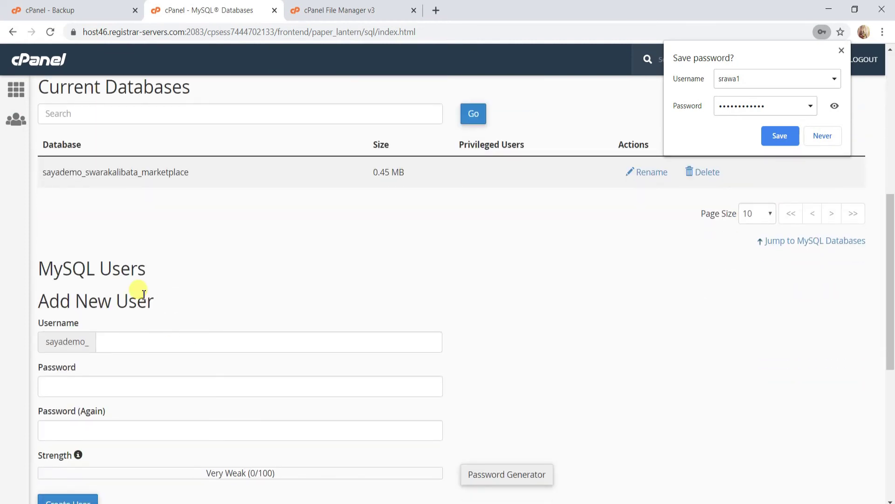
{"action": "left_click_drag", "start_coordinate": [172, 295], "coordinate": [36, 261]}
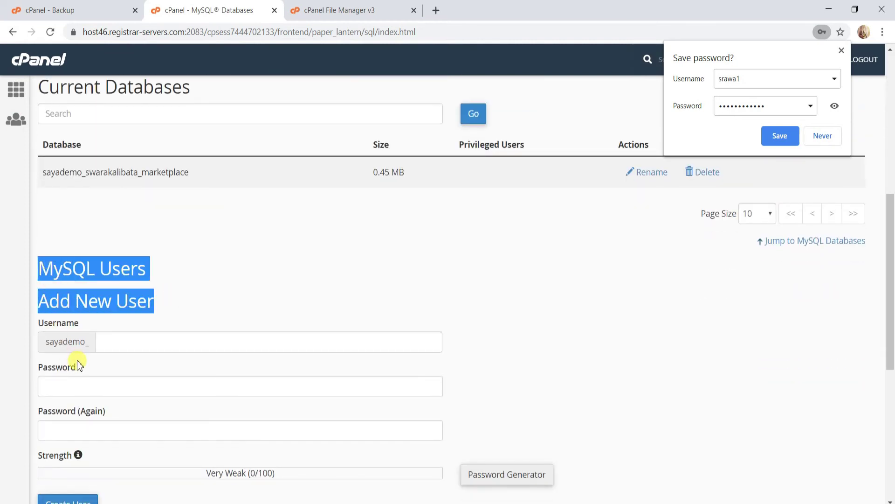
{"action": "scroll", "coordinate": [107, 400], "scroll_direction": "down", "scroll_amount": 6}
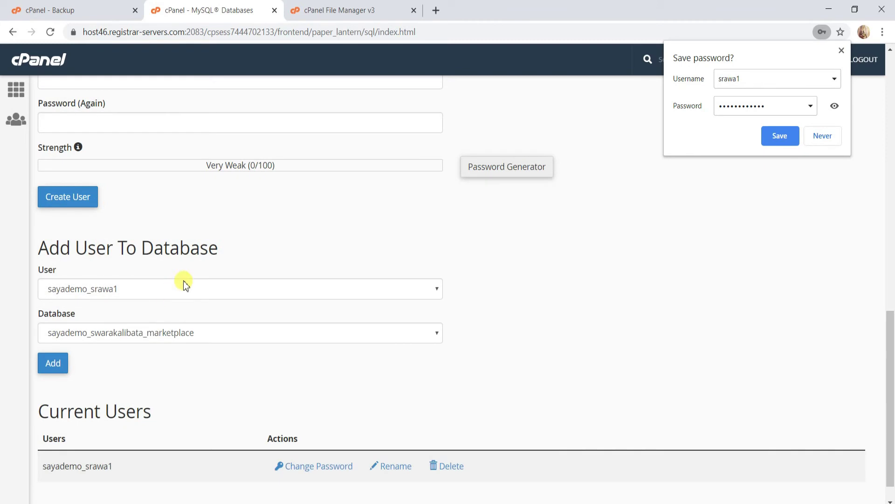
{"action": "left_click_drag", "start_coordinate": [235, 261], "coordinate": [46, 254]}
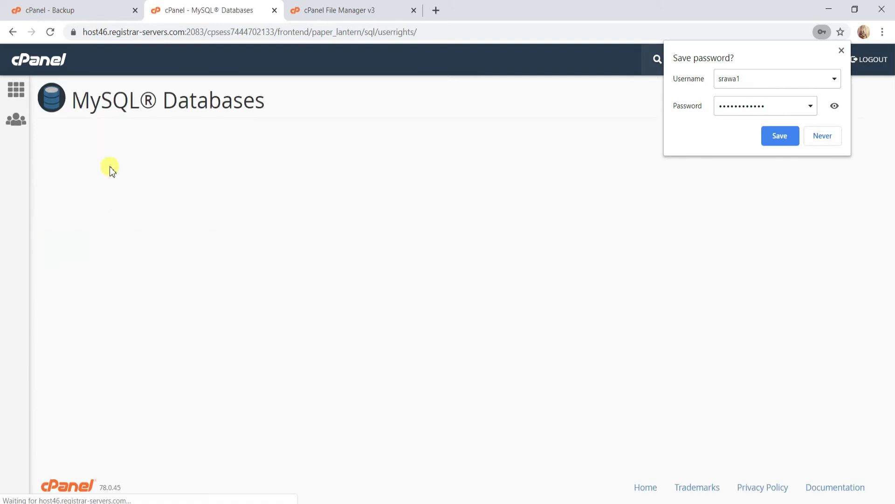
Grant sayademo_srawa1 ALL PRIVILEGES on the marketplace database and apply the changes.
{"action": "left_click", "coordinate": [71, 215]}
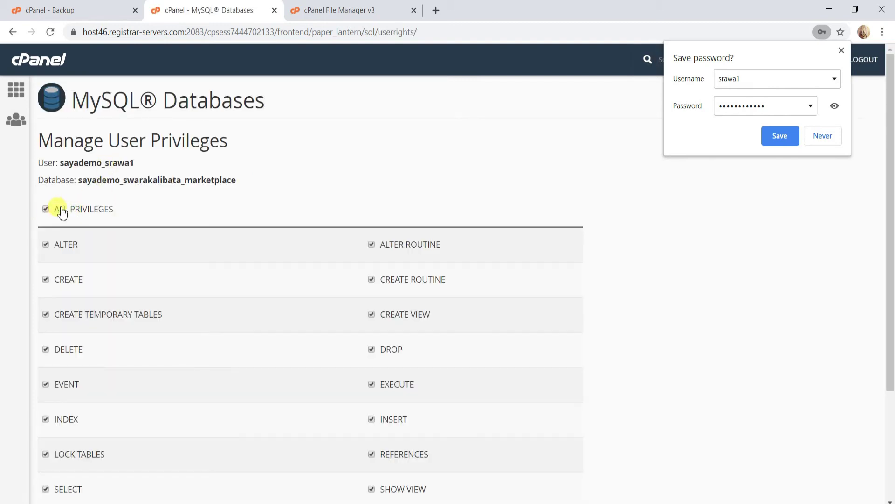
{"action": "scroll", "coordinate": [441, 403], "scroll_direction": "down", "scroll_amount": 3}
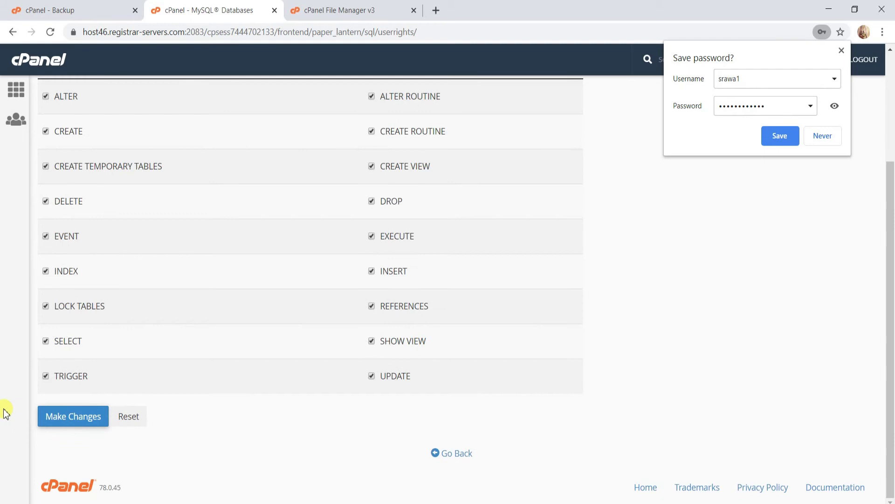
{"action": "left_click", "coordinate": [62, 415]}
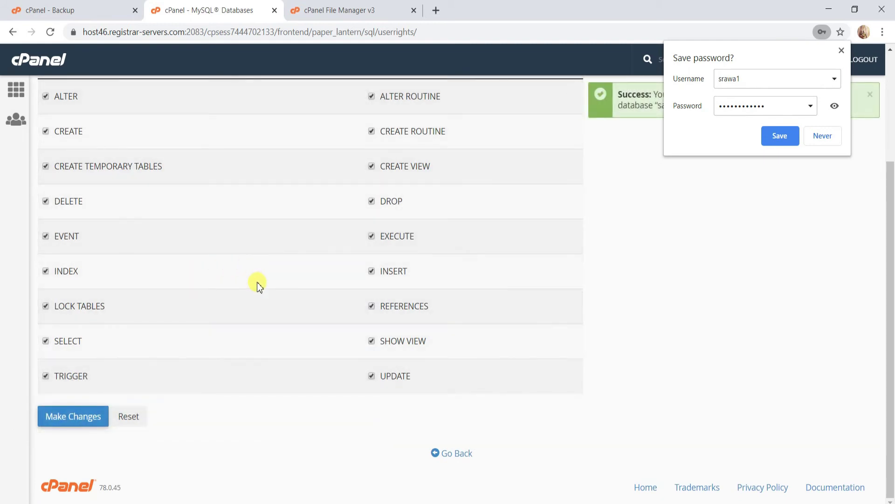
Switch to Notepad and replace the notes with "kemudian sttingkan database yang dibuat", followed by "dengan" on a new line.
{"action": "left_click", "coordinate": [358, 501]}
{"action": "left_click", "coordinate": [334, 486]}
{"action": "left_click", "coordinate": [530, 221]}
{"action": "key", "text": "ctrl+a"}
{"action": "key", "text": "BackSpace"}
{"action": "type", "text": "k"}
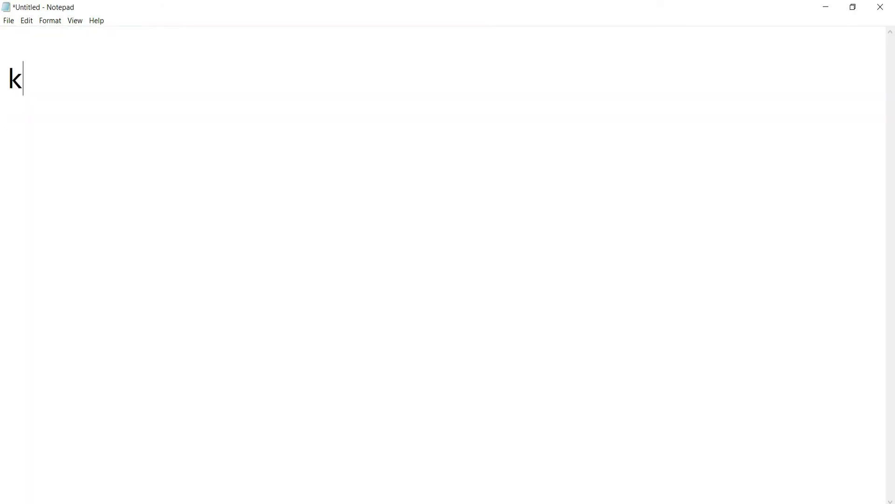
{"action": "type", "text": "emudian stting"}
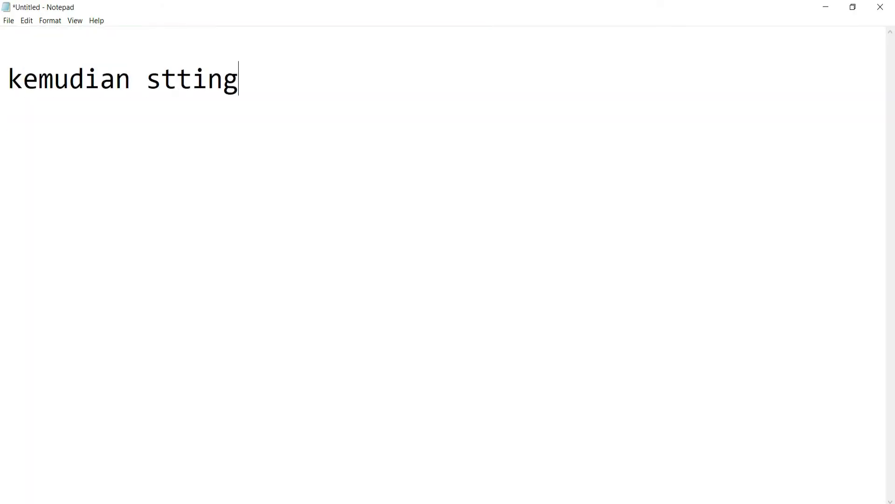
{"action": "type", "text": "kan database y"}
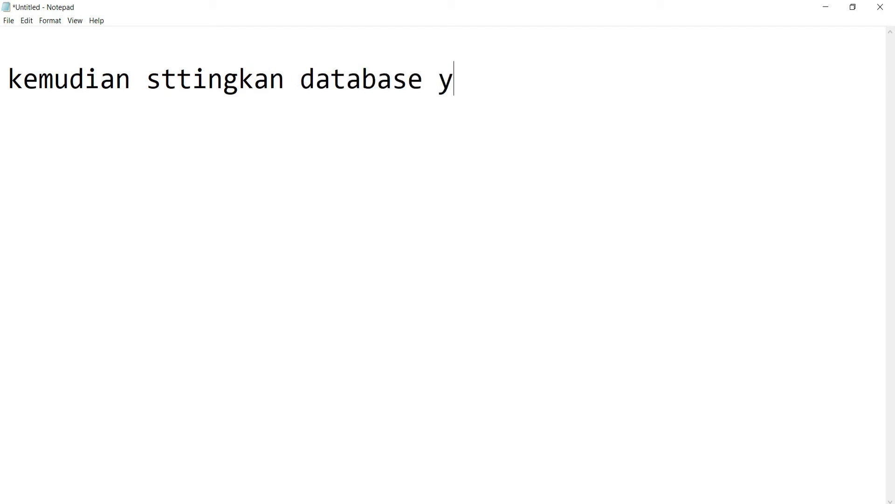
{"action": "type", "text": "ang dibu"}
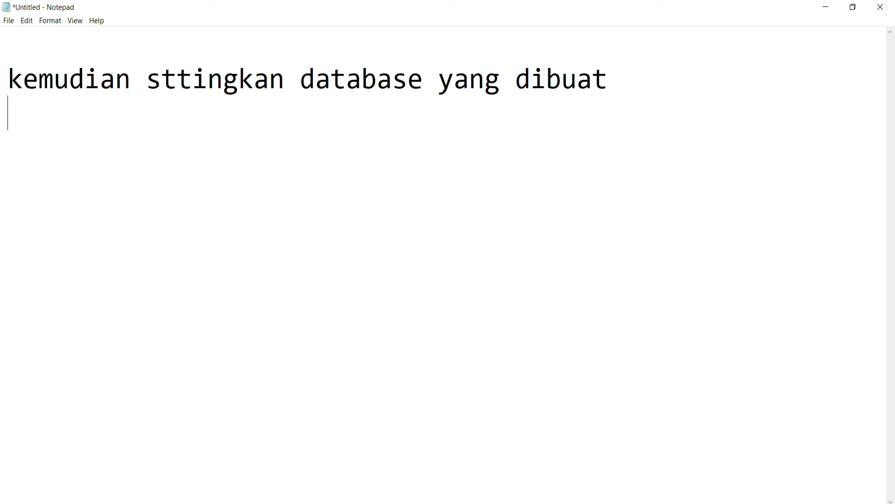
{"action": "type", "text": "at"}
{"action": "key", "text": "Return"}
{"action": "type", "text": "dengan"}
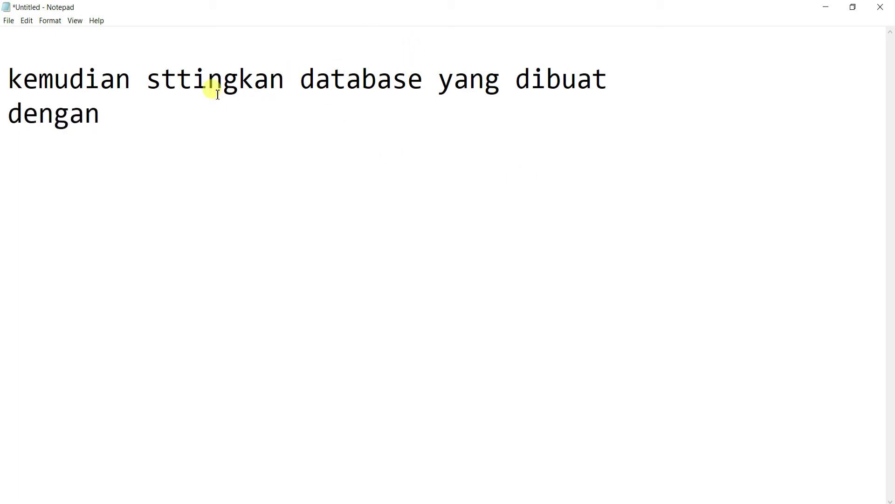
Correct "sttingkan" to "settingkan" and complete the second line of the notes as "dengan file di database.php".
{"action": "left_click", "coordinate": [161, 80]}
{"action": "type", "text": "e"}
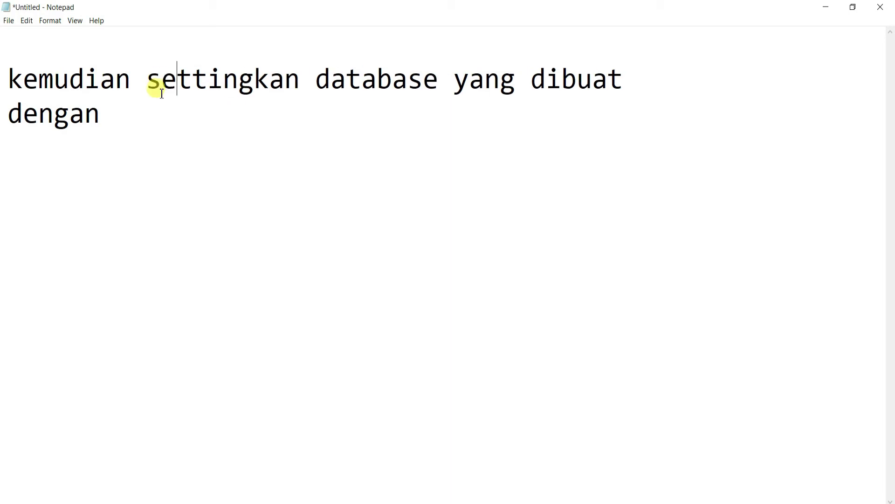
{"action": "left_click", "coordinate": [144, 117]}
{"action": "type", "text": "file"}
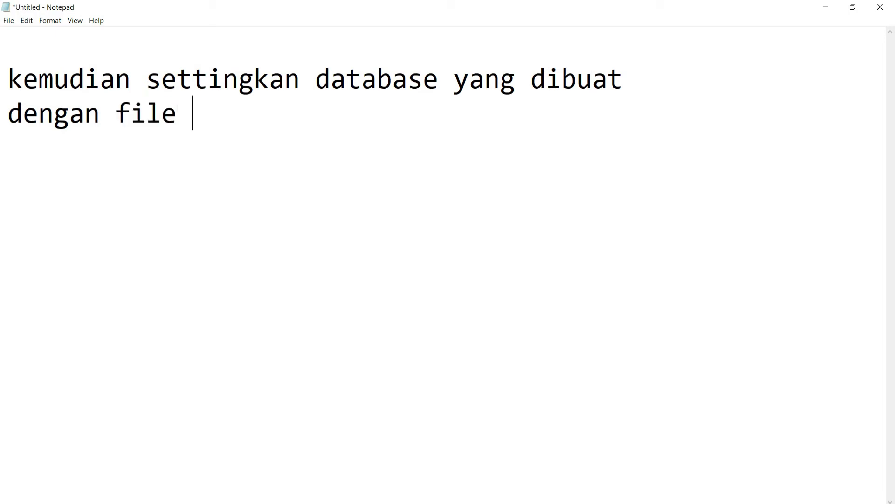
{"action": "type", "text": " di d"}
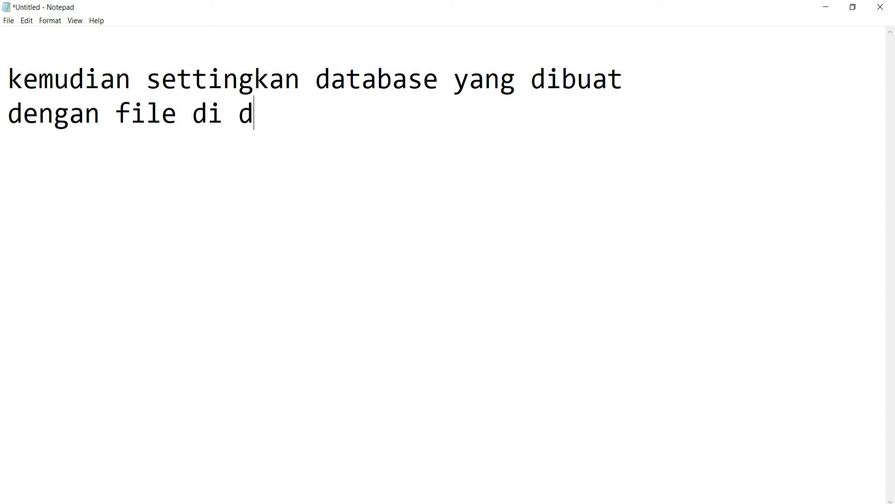
{"action": "type", "text": "atabase.php "}
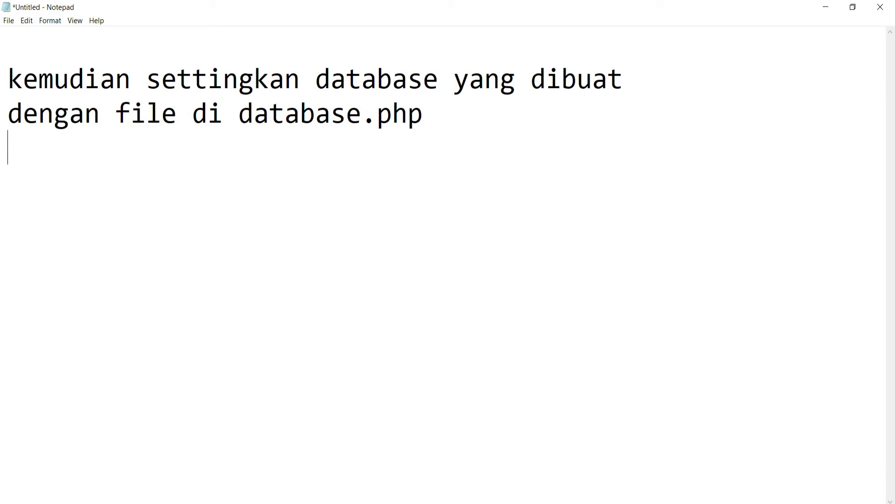
Add a third line "setting konfigurasikan!" to the notes and highlight all three lines.
{"action": "type", "text": "setting kon"}
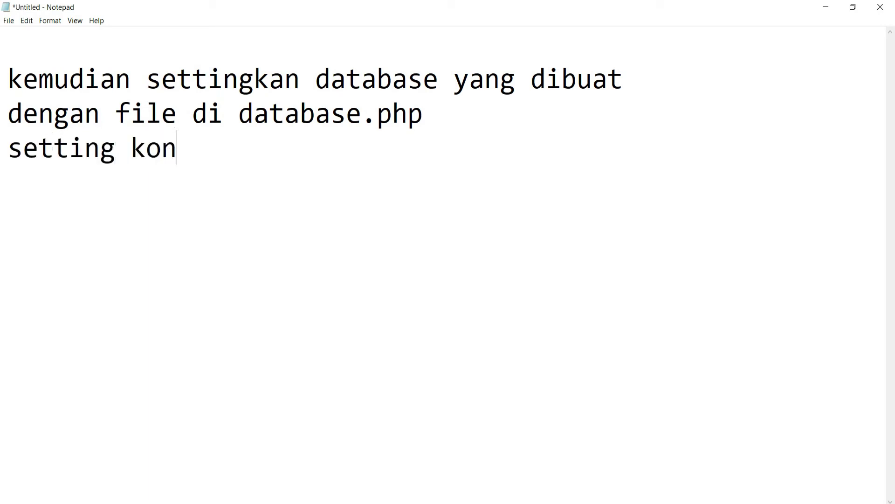
{"action": "type", "text": "figurasikan!"}
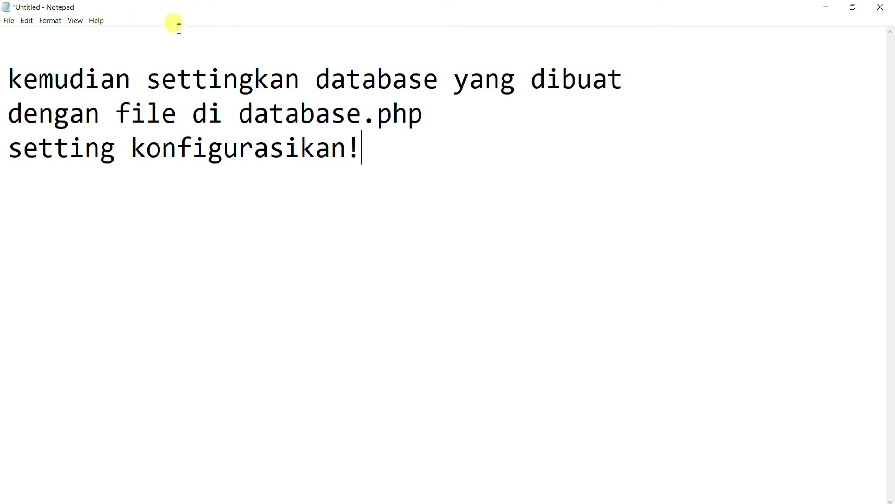
{"action": "left_click_drag", "start_coordinate": [372, 155], "coordinate": [9, 74]}
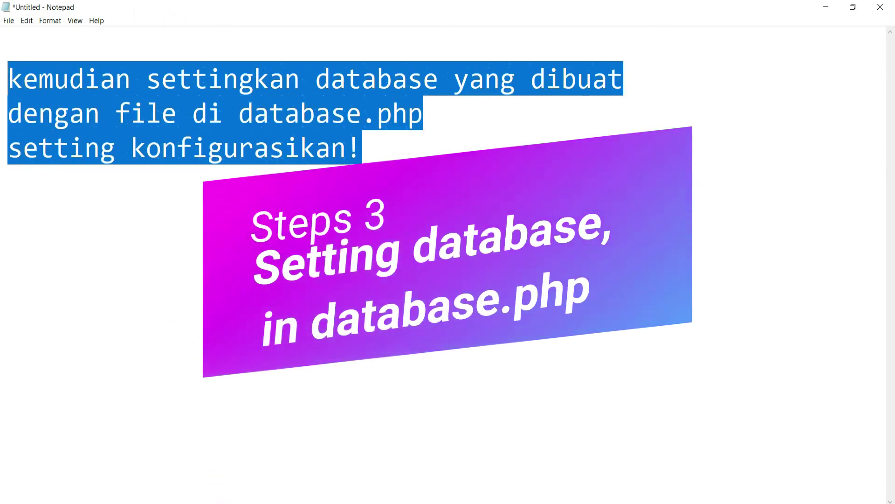
Switch to File Manager in the browser and open database.php from public_html/application/config in the code editor.
{"action": "key", "text": "alt+Tab"}
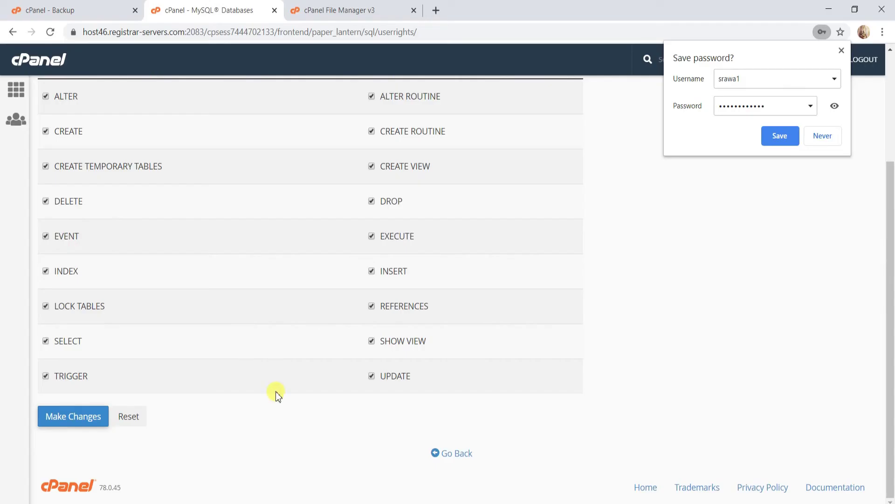
{"action": "left_click", "coordinate": [349, 14]}
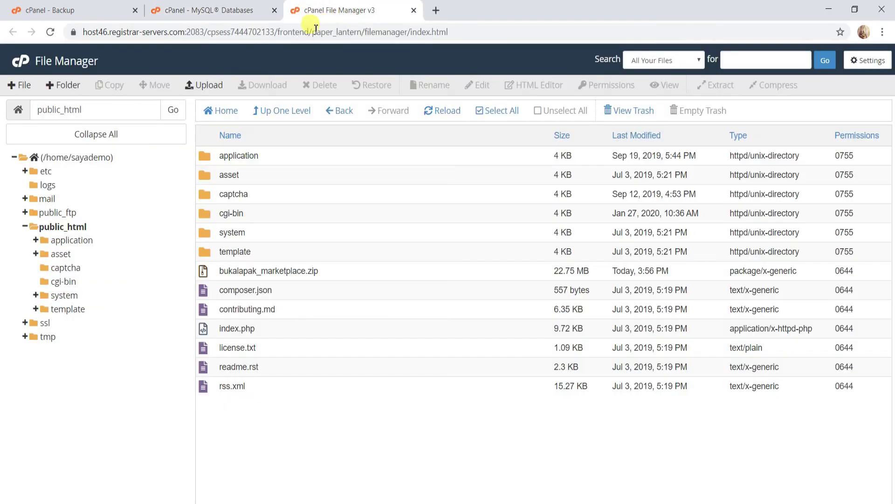
{"action": "double_click", "coordinate": [203, 155]}
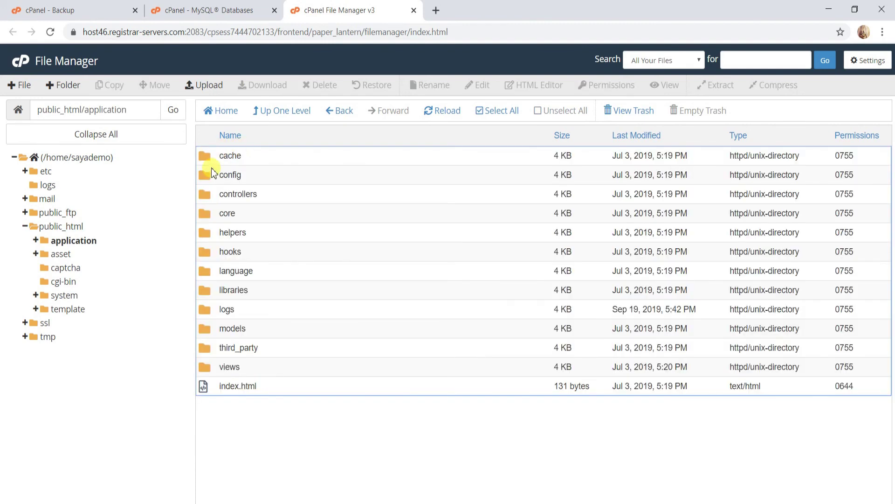
{"action": "double_click", "coordinate": [206, 180]}
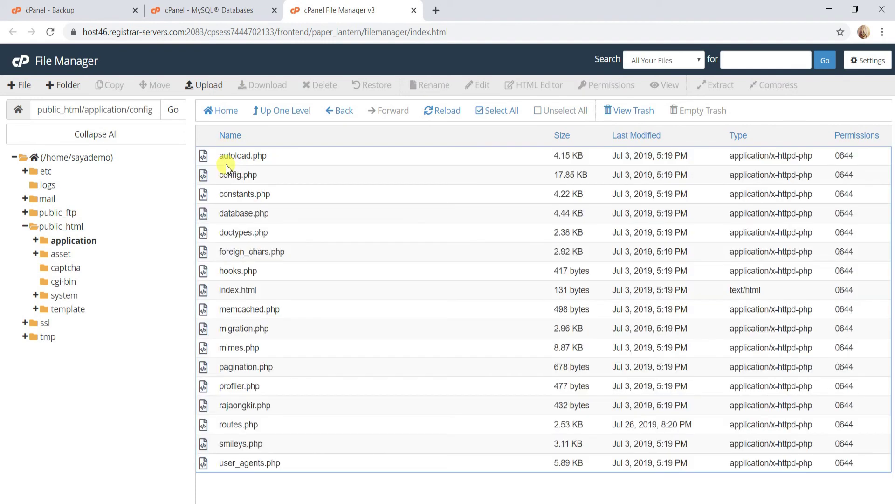
{"action": "left_click", "coordinate": [204, 215]}
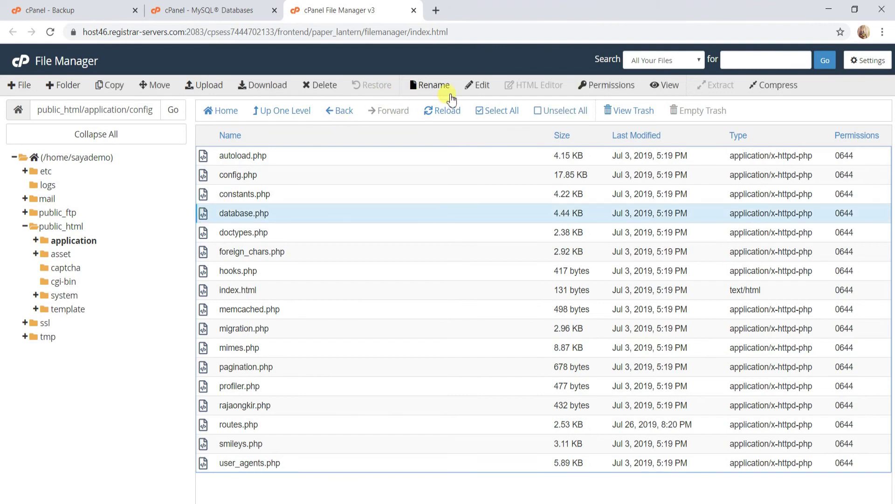
{"action": "left_click", "coordinate": [480, 87]}
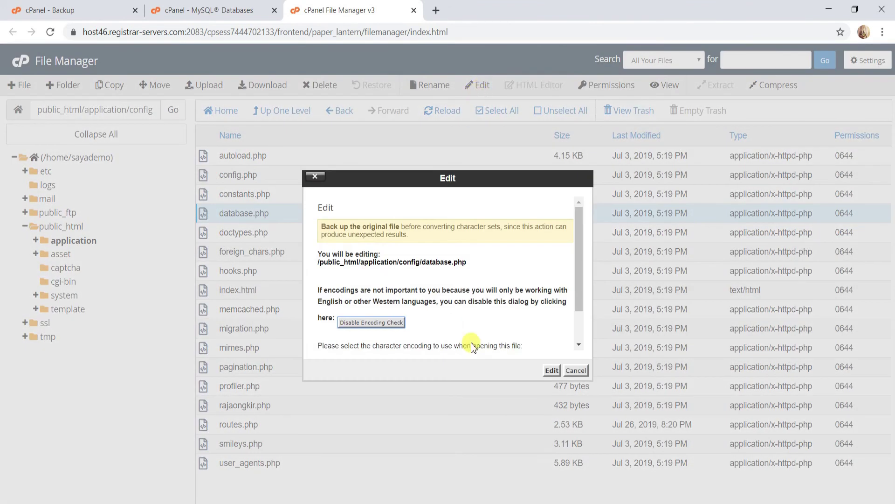
{"action": "left_click", "coordinate": [552, 370]}
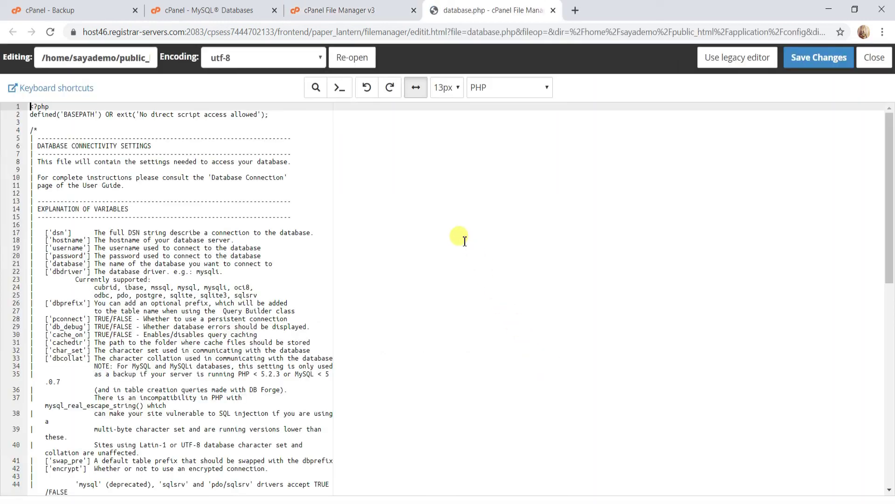
Highlight the $db['default'] connection array at the end of database.php, then clear the highlight.
{"action": "scroll", "coordinate": [167, 261], "scroll_direction": "down", "scroll_amount": 3}
{"action": "scroll", "coordinate": [167, 261], "scroll_direction": "down", "scroll_amount": 7}
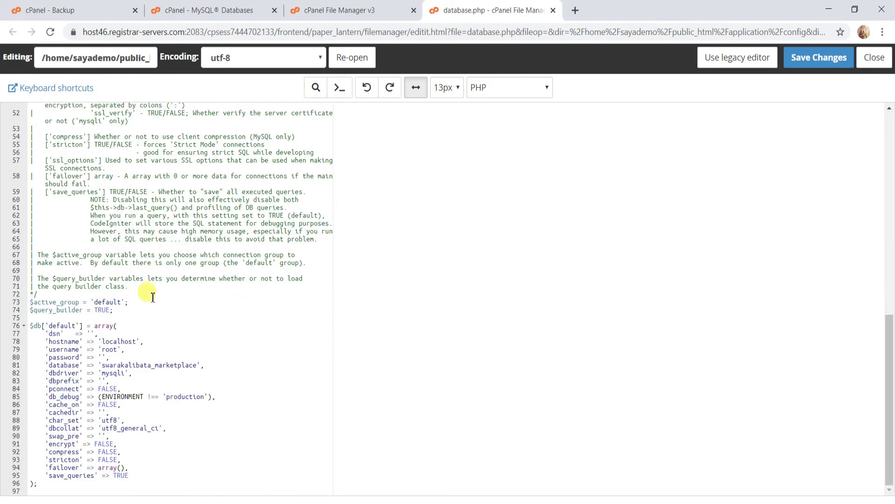
{"action": "left_click", "coordinate": [32, 318]}
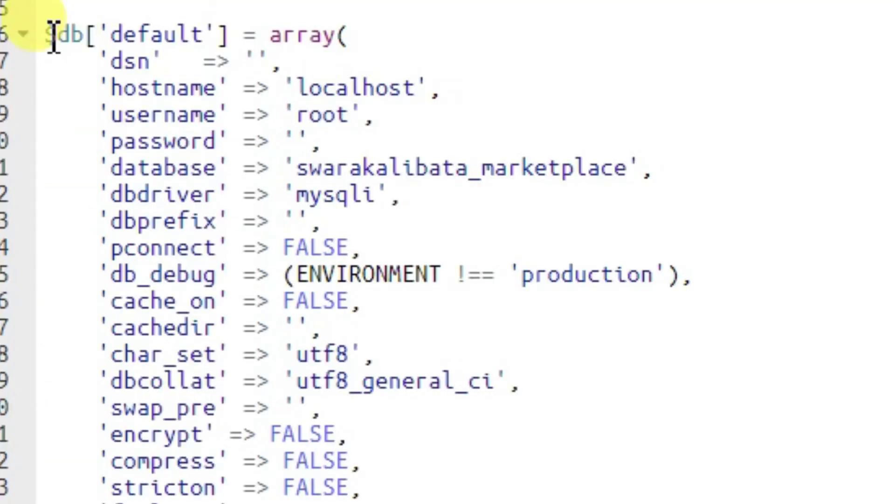
{"action": "left_click_drag", "start_coordinate": [50, 19], "coordinate": [501, 503]}
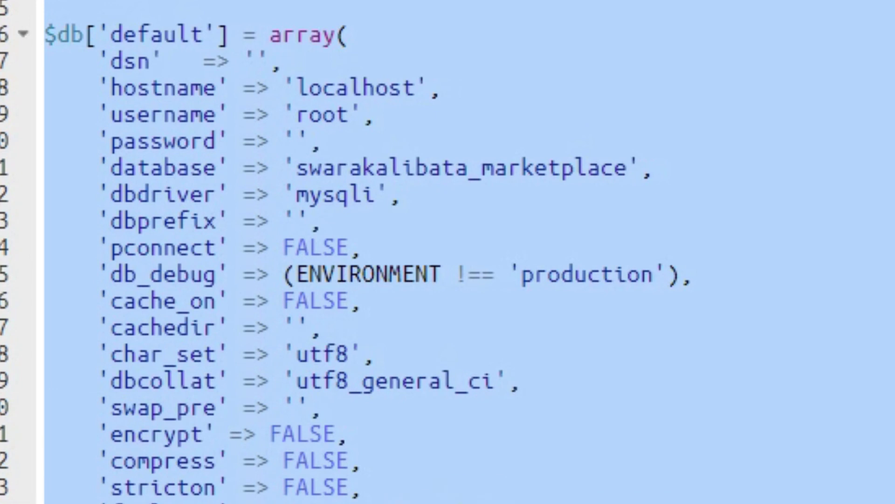
{"action": "left_click", "coordinate": [362, 219]}
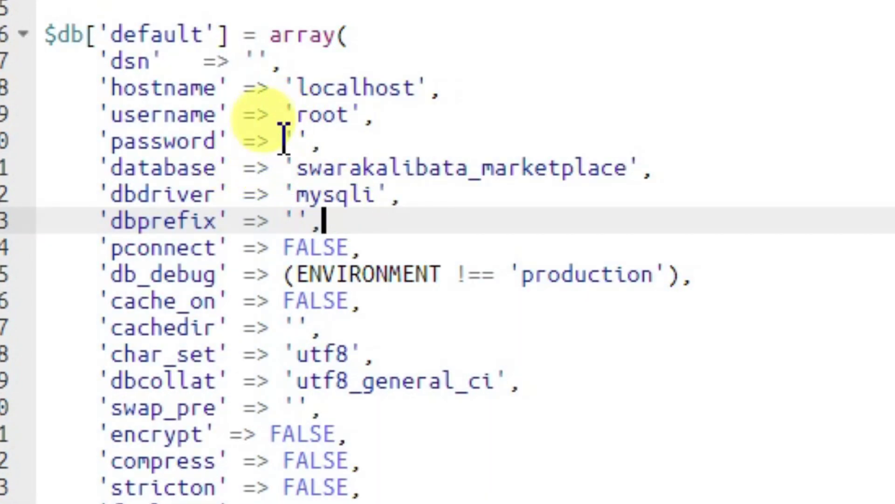
Paste the copied database password as the 'password' value in the $db['default'] array and save database.php.
{"action": "left_click", "coordinate": [300, 122]}
{"action": "left_click", "coordinate": [297, 142]}
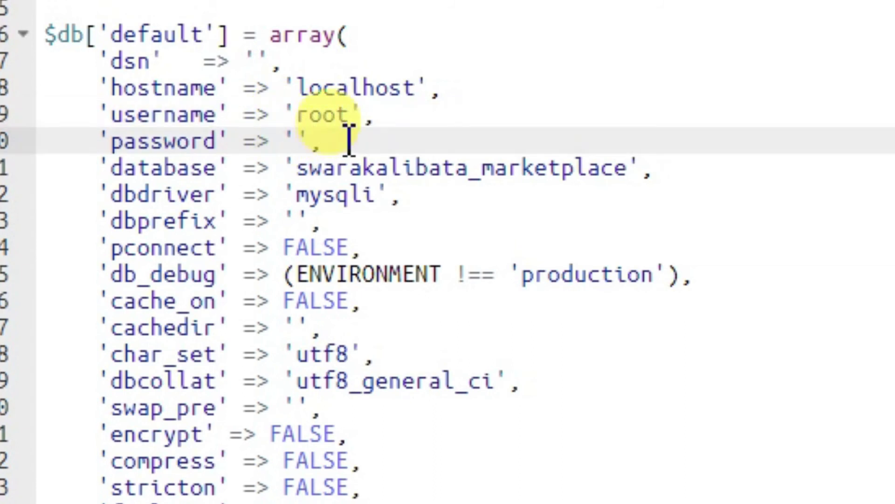
{"action": "key", "text": "ctrl+v"}
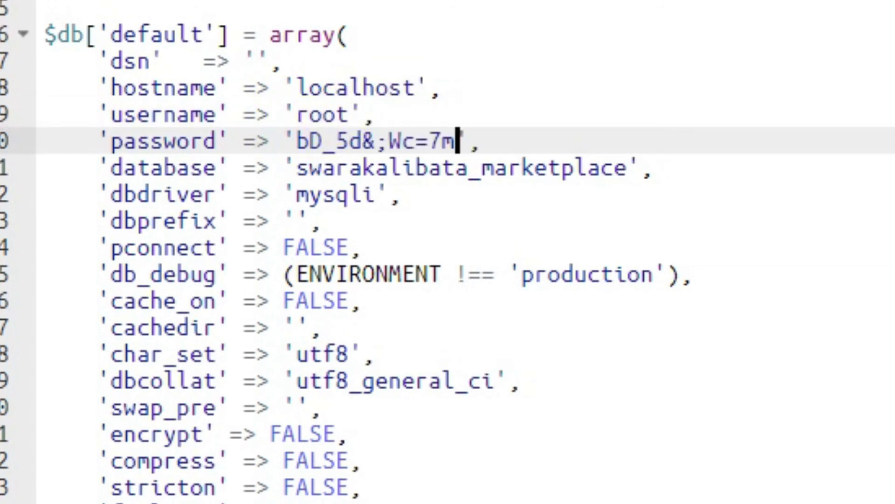
{"action": "left_click", "coordinate": [819, 58]}
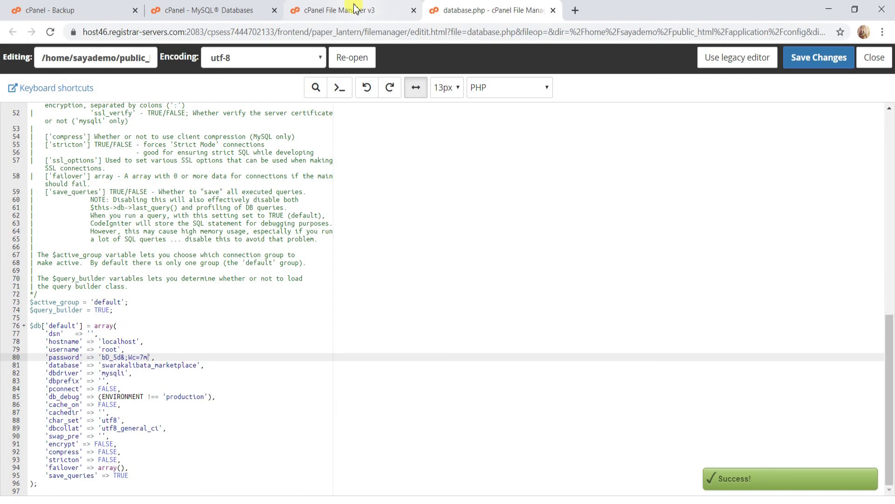
Copy the user name sayademo_srawa1 from the MySQL Databases page, paste it as the 'username' value in database.php, and save the file.
{"action": "left_click", "coordinate": [223, 9]}
{"action": "scroll", "coordinate": [275, 154], "scroll_direction": "up", "scroll_amount": 3}
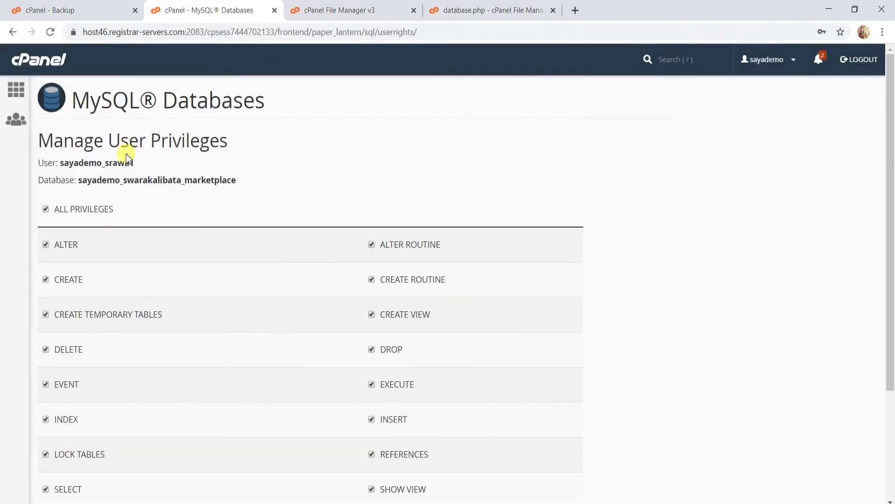
{"action": "mouse_move", "coordinate": [140, 166]}
{"action": "left_mouse_down"}
{"action": "mouse_move", "coordinate": [61, 163]}
{"action": "mouse_move", "coordinate": [130, 159]}
{"action": "left_mouse_up"}
{"action": "right_click", "coordinate": [133, 162]}
{"action": "left_click", "coordinate": [154, 169]}
{"action": "left_click", "coordinate": [523, 9]}
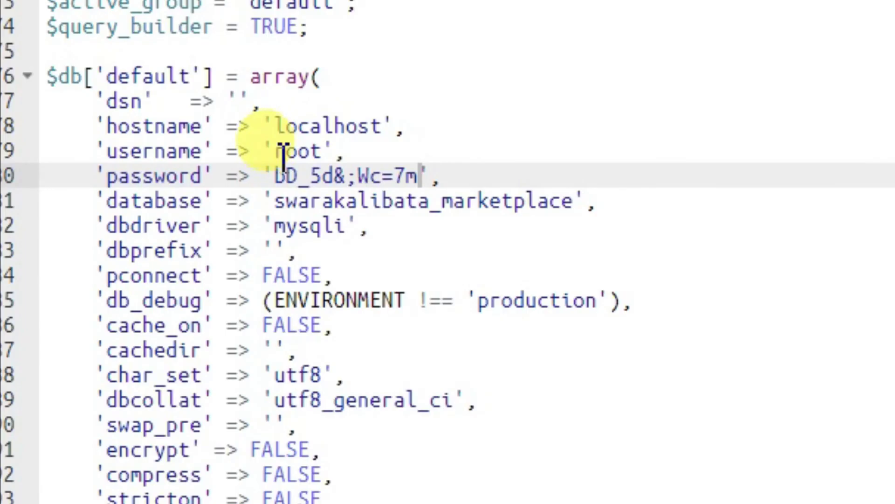
{"action": "left_click_drag", "start_coordinate": [102, 350], "coordinate": [119, 350]}
{"action": "key", "text": "ctrl+v"}
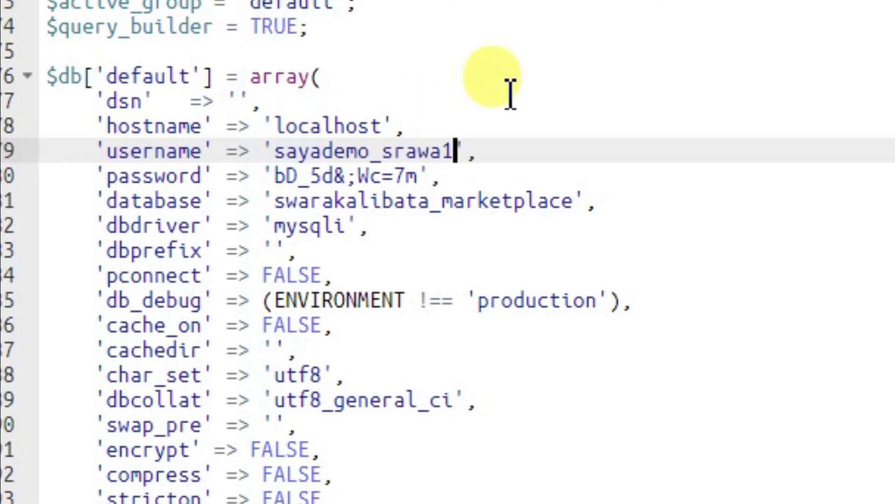
{"action": "key", "text": "ctrl+s"}
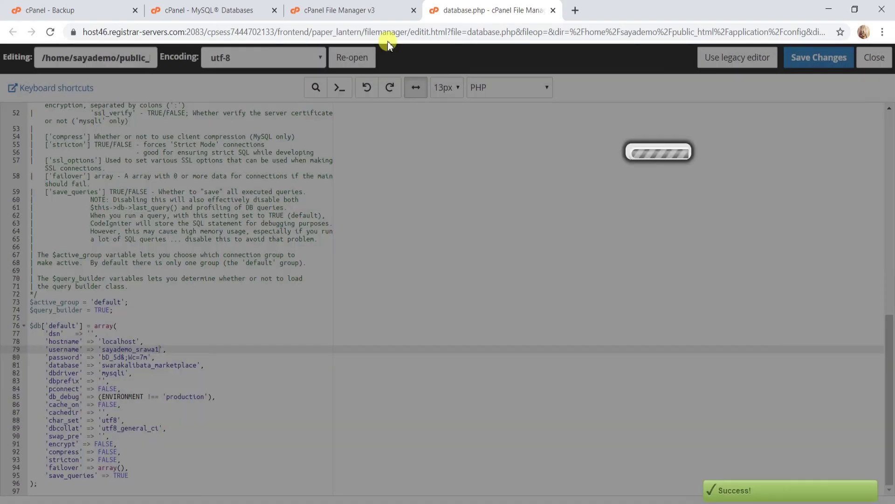
Copy the database name sayademo_swarakalibata_marketplace from the privileges page, set it as the 'database' value in database.php, and save the changes.
{"action": "left_click", "coordinate": [216, 12]}
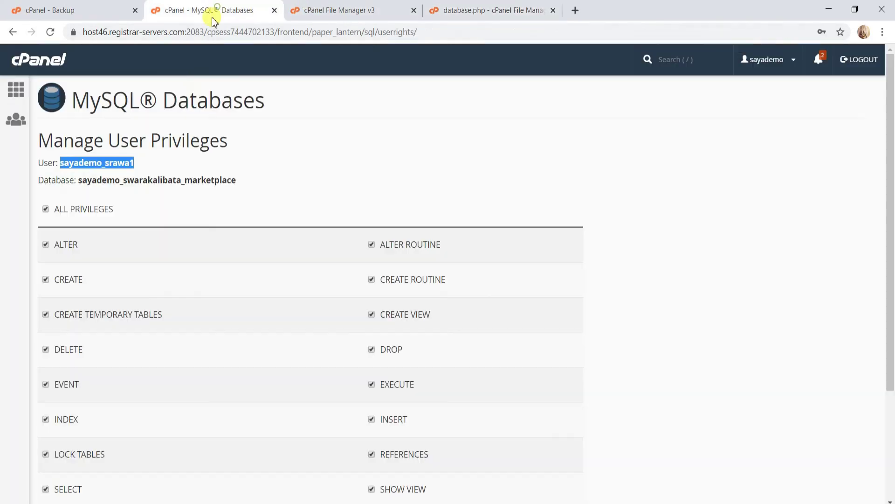
{"action": "left_click", "coordinate": [237, 182]}
{"action": "left_click_drag", "start_coordinate": [201, 186], "coordinate": [86, 181]}
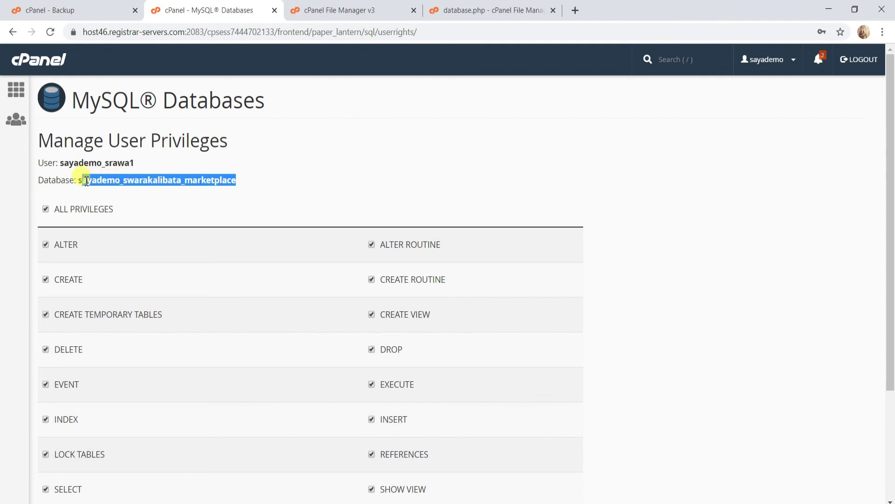
{"action": "right_click", "coordinate": [82, 182]}
{"action": "left_click", "coordinate": [104, 191]}
{"action": "left_click", "coordinate": [460, 10]}
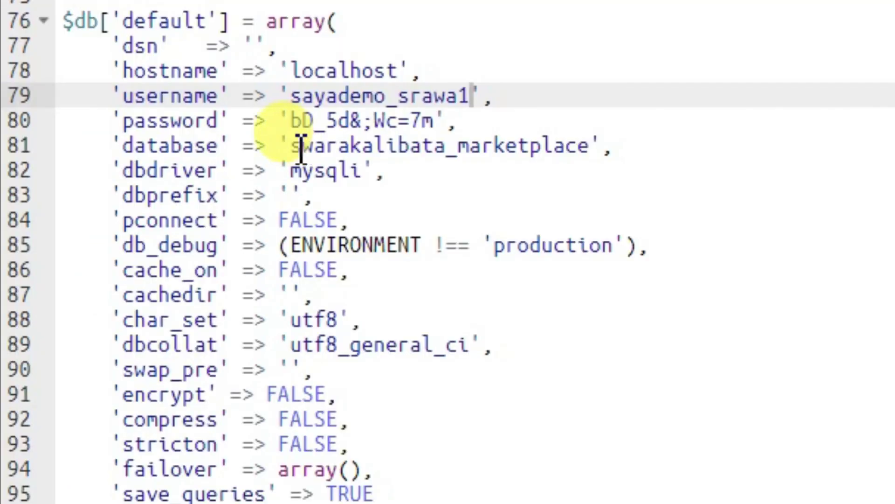
{"action": "left_click", "coordinate": [105, 365]}
{"action": "left_click_drag", "start_coordinate": [332, 146], "coordinate": [596, 133]}
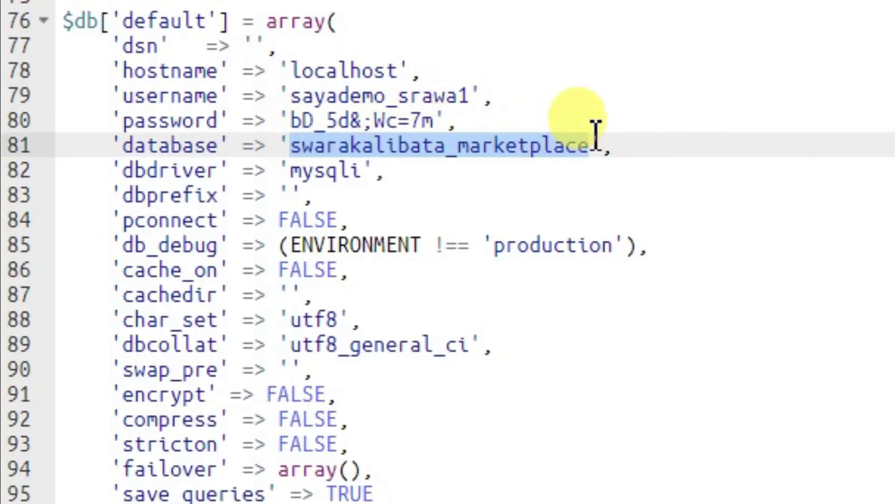
{"action": "key", "text": "ctrl+v"}
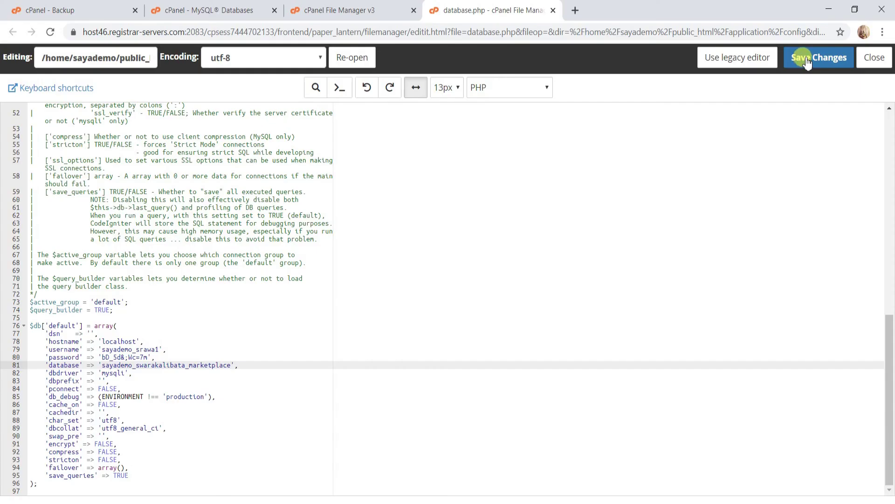
{"action": "left_click", "coordinate": [819, 57]}
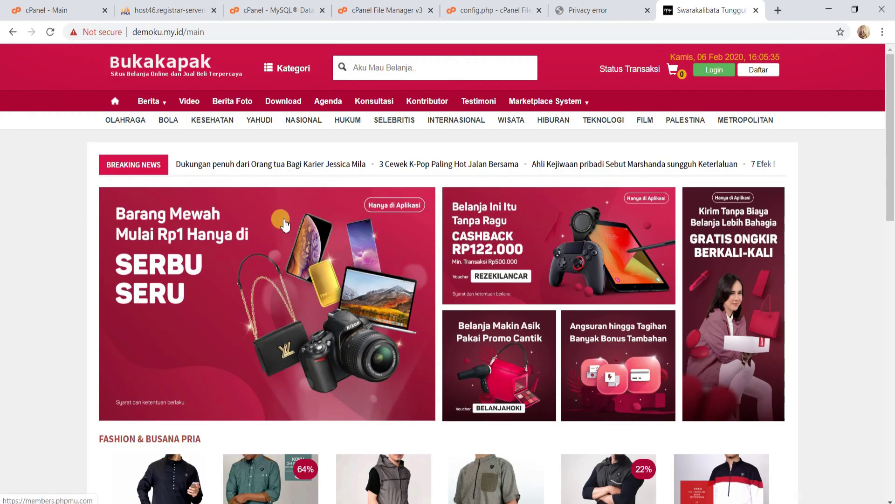
Replace "main" in the site address with "administrator" and load the admin login page at demoku.my.id/administrator.
{"action": "left_click", "coordinate": [182, 33]}
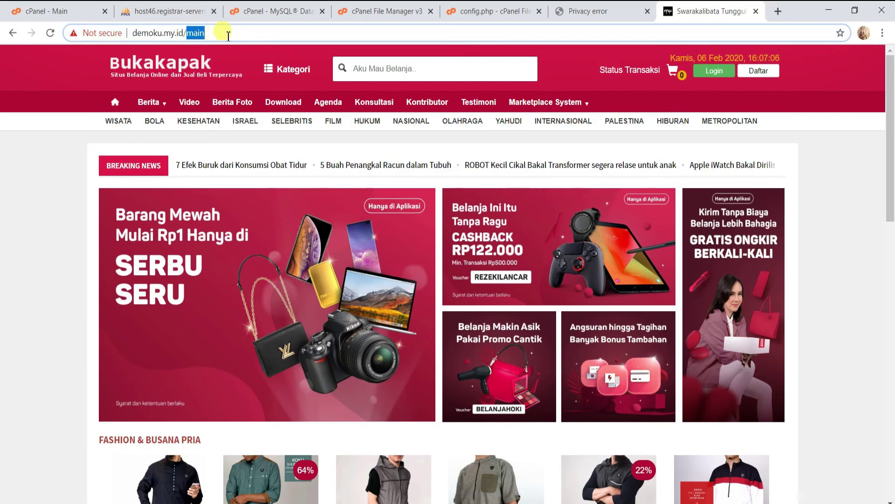
{"action": "double_click", "coordinate": [219, 32]}
{"action": "type", "text": "administrator"}
{"action": "key", "text": "Return"}
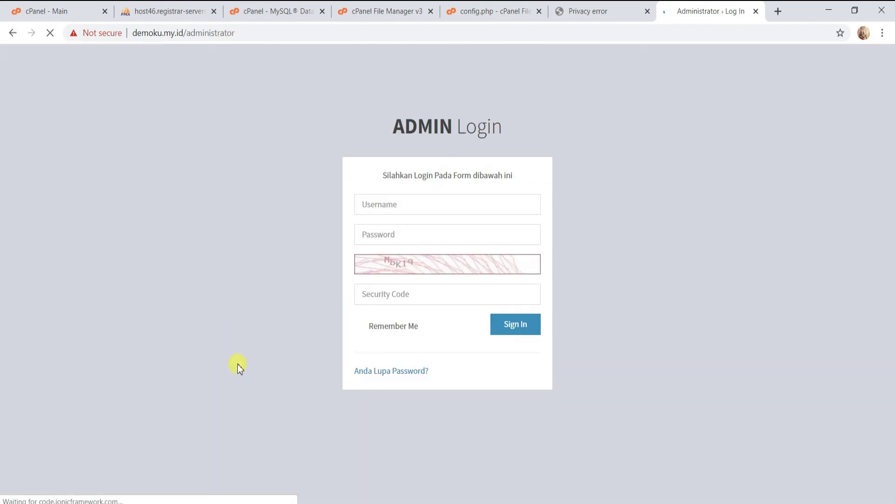
Sign in to the administrator area with the username admin, the account password and the displayed security code.
{"action": "type", "text": "admin"}
{"action": "left_click", "coordinate": [376, 233]}
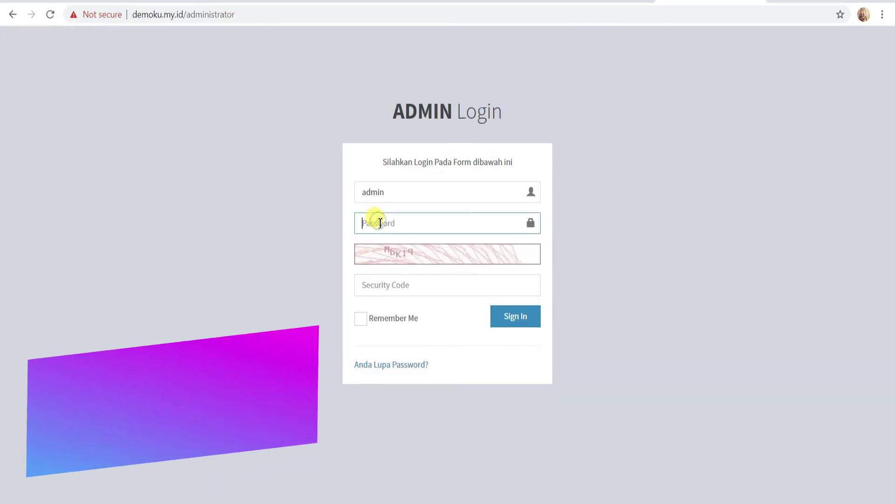
{"action": "type", "text": "********"}
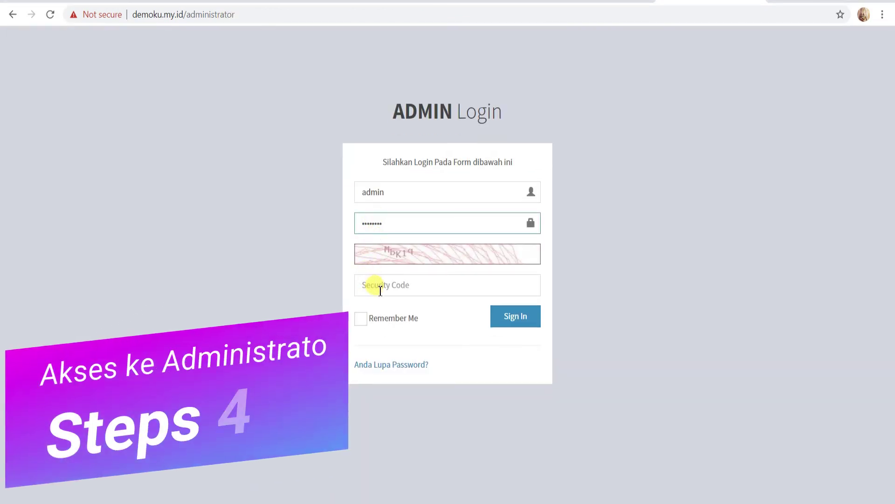
{"action": "left_click", "coordinate": [380, 290]}
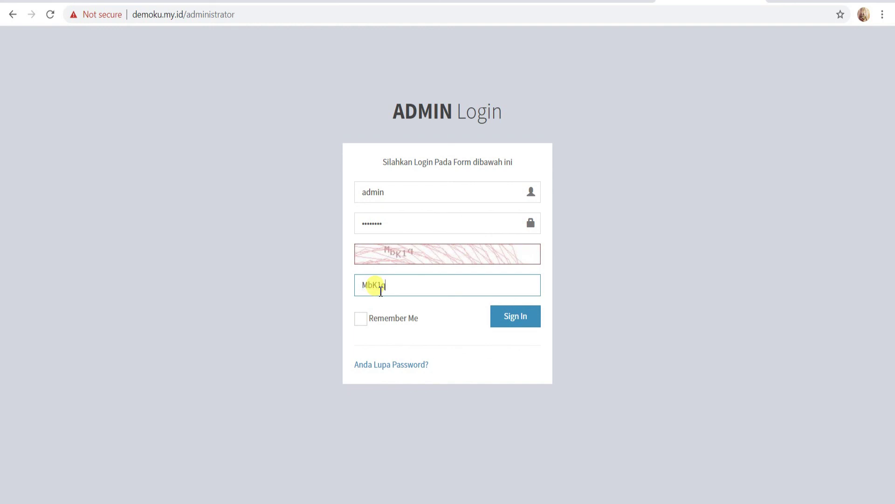
{"action": "left_click", "coordinate": [503, 317]}
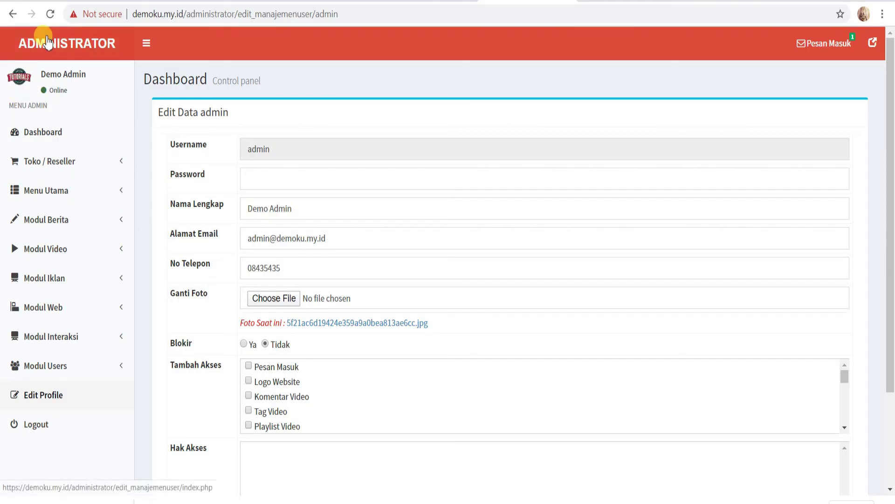
Follow the ADMINISTRATOR header link and look through the admin menu modules and the profile edit form.
{"action": "left_click", "coordinate": [47, 41]}
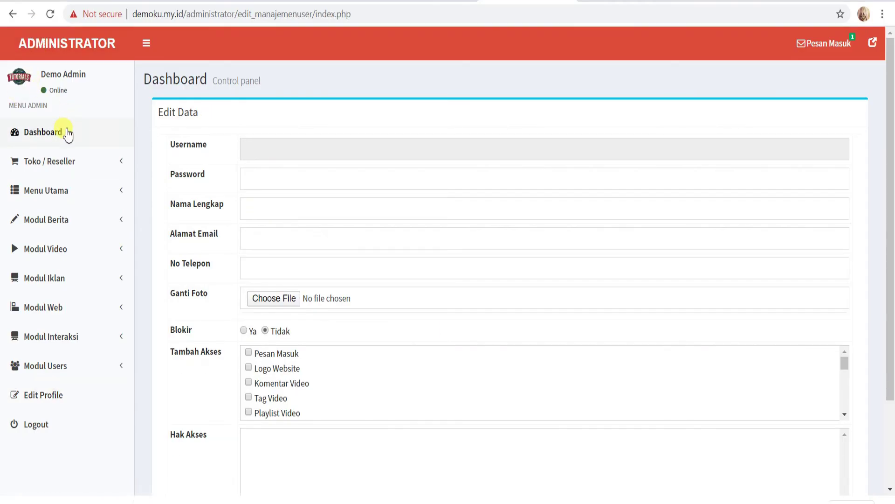
{"action": "scroll", "coordinate": [63, 149], "scroll_direction": "down", "scroll_amount": 2}
{"action": "scroll", "coordinate": [67, 168], "scroll_direction": "up", "scroll_amount": 2}
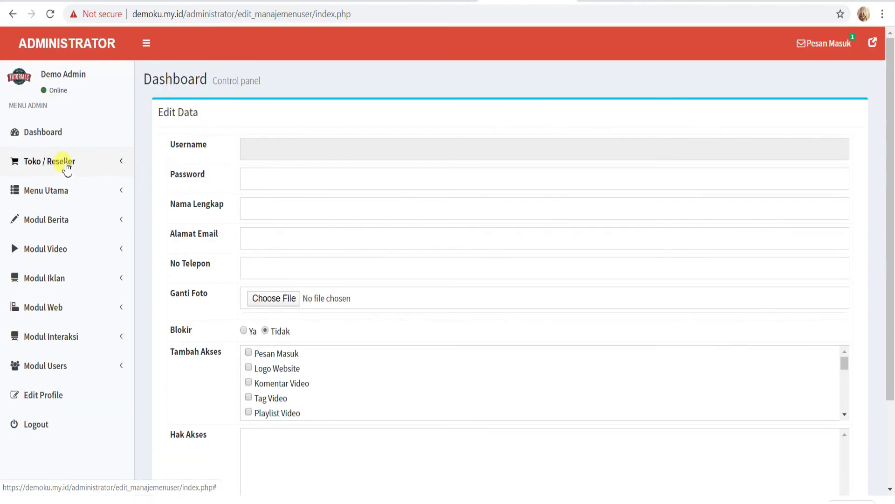
{"action": "scroll", "coordinate": [76, 186], "scroll_direction": "down", "scroll_amount": 2}
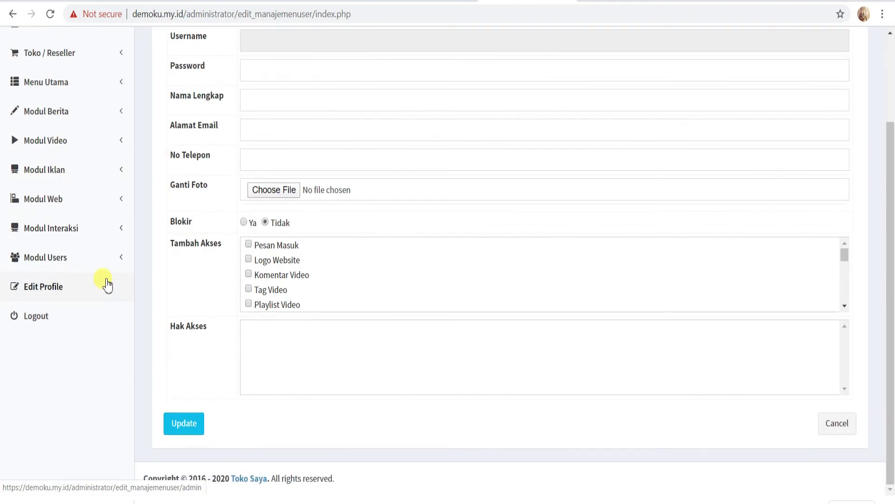
{"action": "scroll", "coordinate": [106, 284], "scroll_direction": "up", "scroll_amount": 1}
{"action": "scroll", "coordinate": [108, 282], "scroll_direction": "up", "scroll_amount": 2}
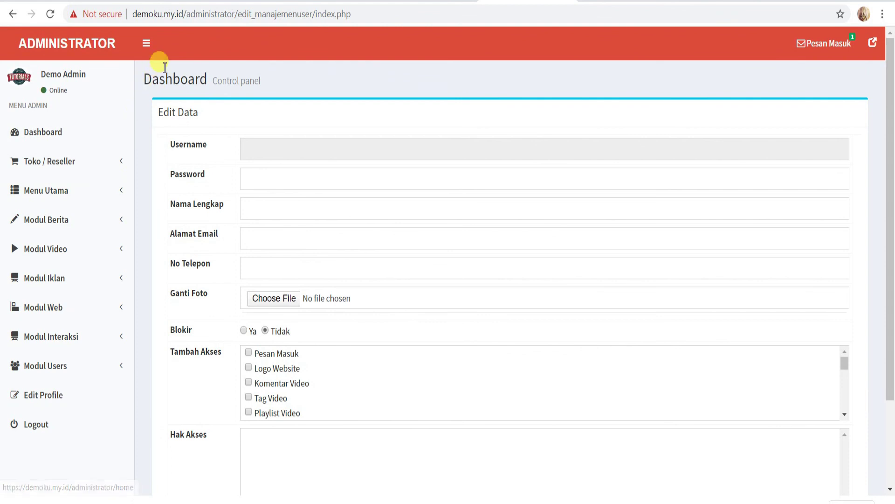
Select the site's base address, switch to the demoku.my.id storefront, and look over its banners, product sections and footer.
{"action": "left_click_drag", "start_coordinate": [186, 16], "coordinate": [124, 29]}
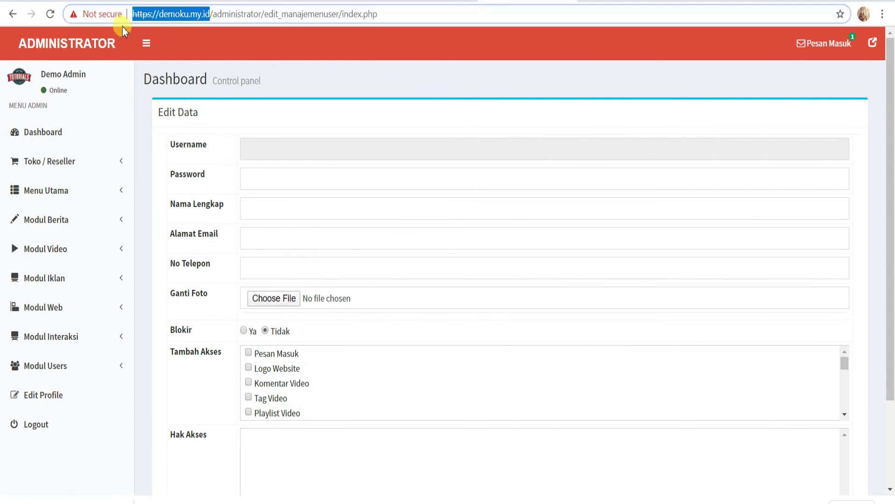
{"action": "left_click", "coordinate": [785, 1]}
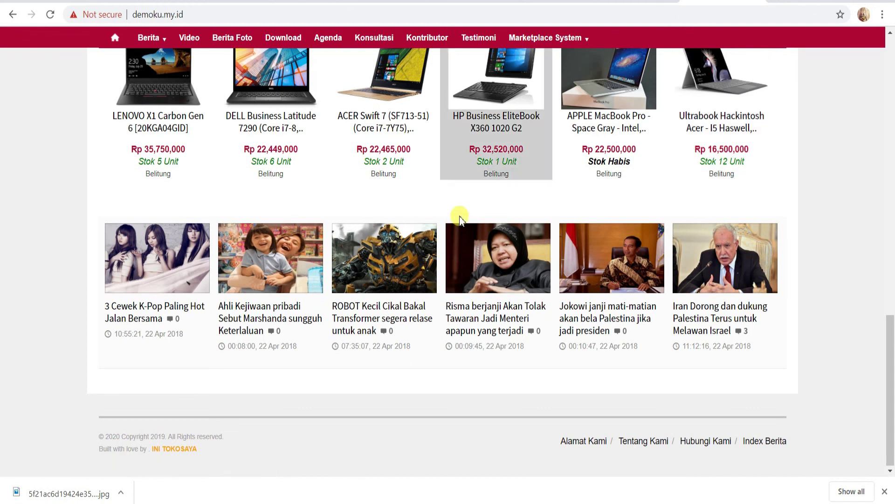
{"action": "scroll", "coordinate": [461, 219], "scroll_direction": "up", "scroll_amount": 20}
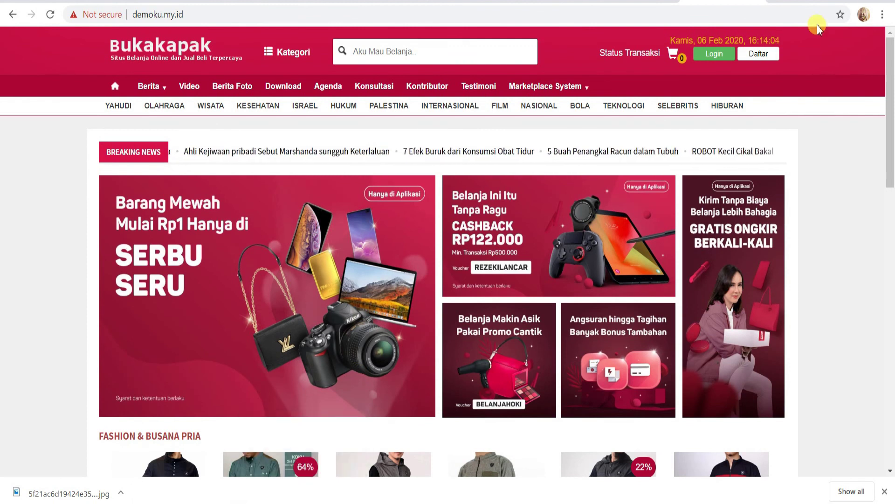
{"action": "scroll", "coordinate": [698, 175], "scroll_direction": "down", "scroll_amount": 5}
{"action": "scroll", "coordinate": [497, 317], "scroll_direction": "up", "scroll_amount": 1}
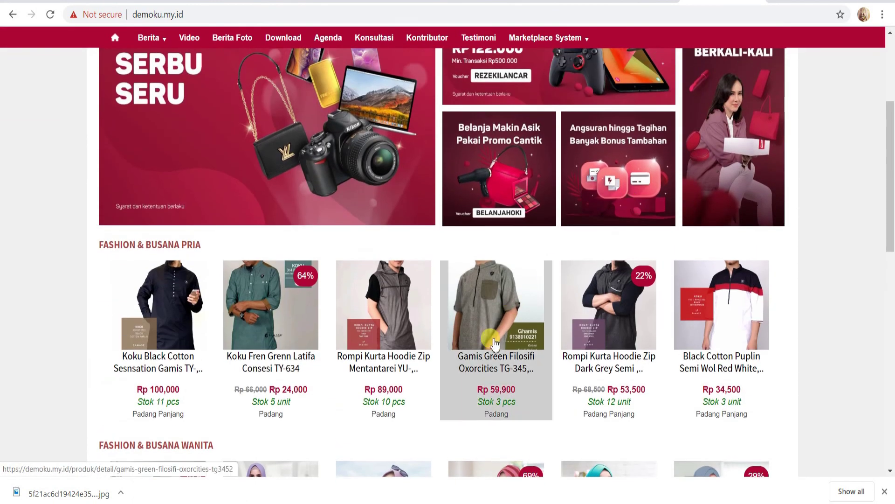